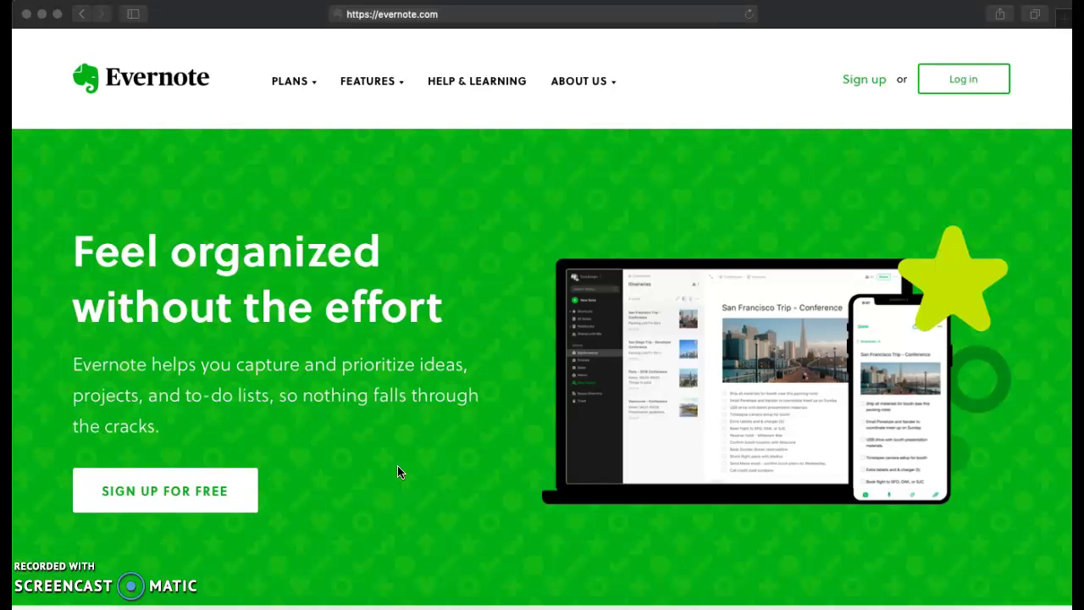
# - Load the evernote.com website in the browser
pyautogui.click(489, 86)
pyautogui.click(477, 31)
pyautogui.click(471, 17)
pyautogui.click(468, 17)
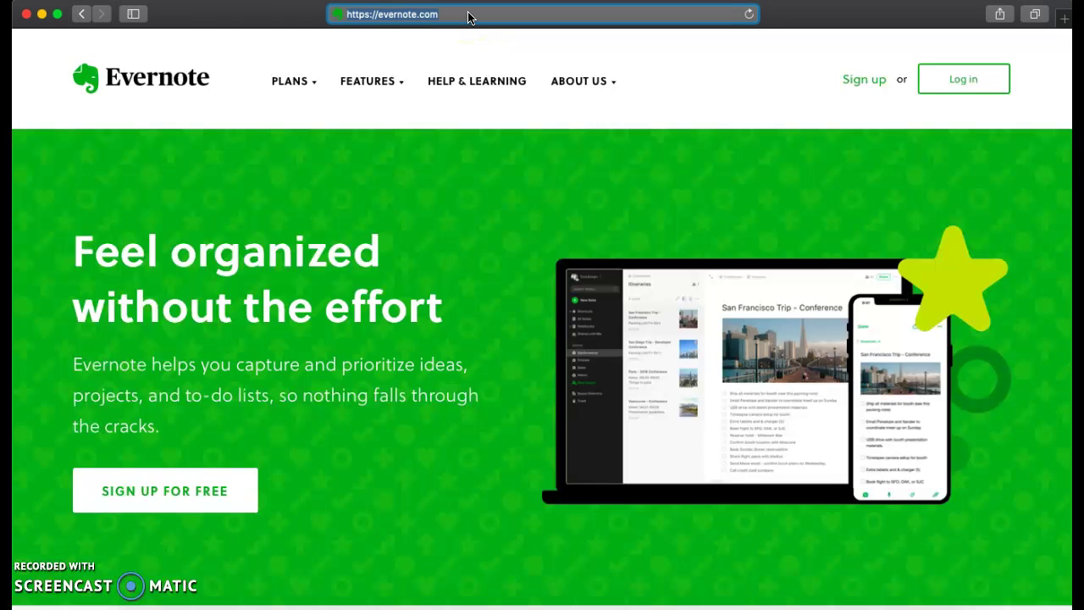
pyautogui.write('evern')
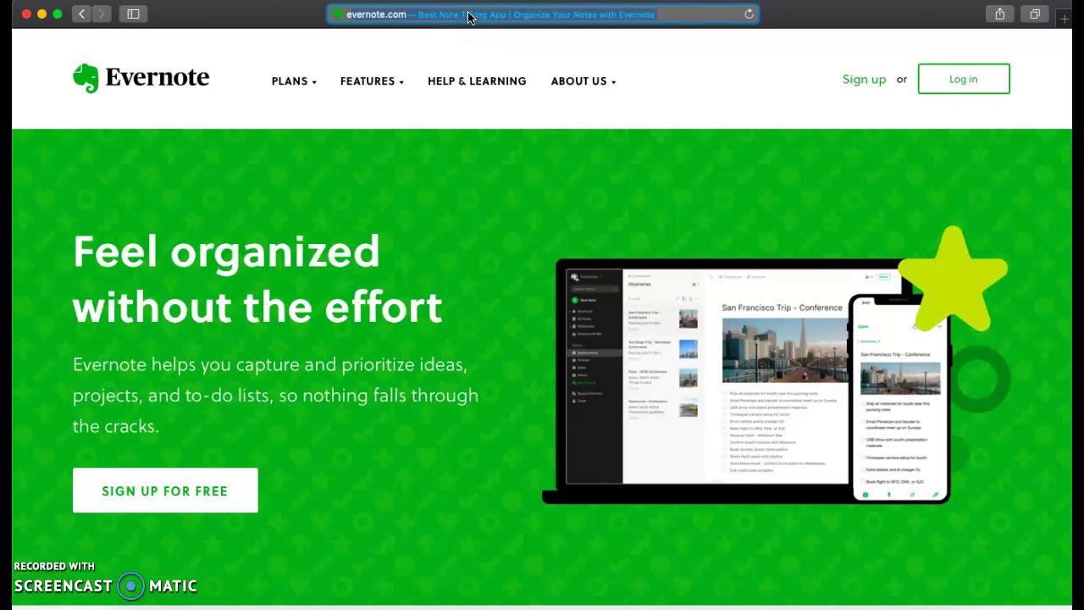
pyautogui.write('ote')
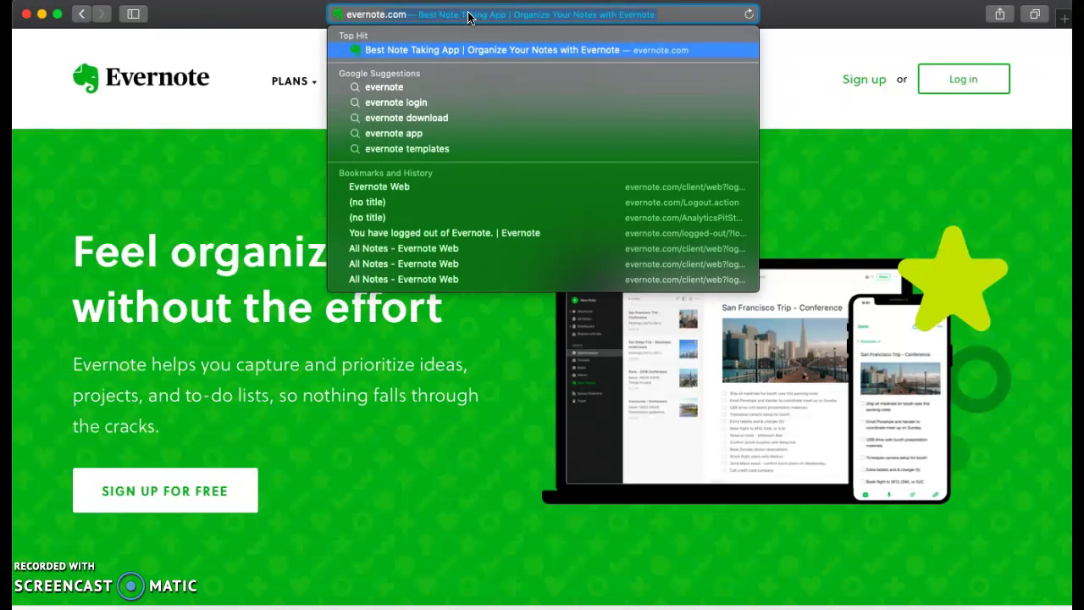
pyautogui.press('Return')
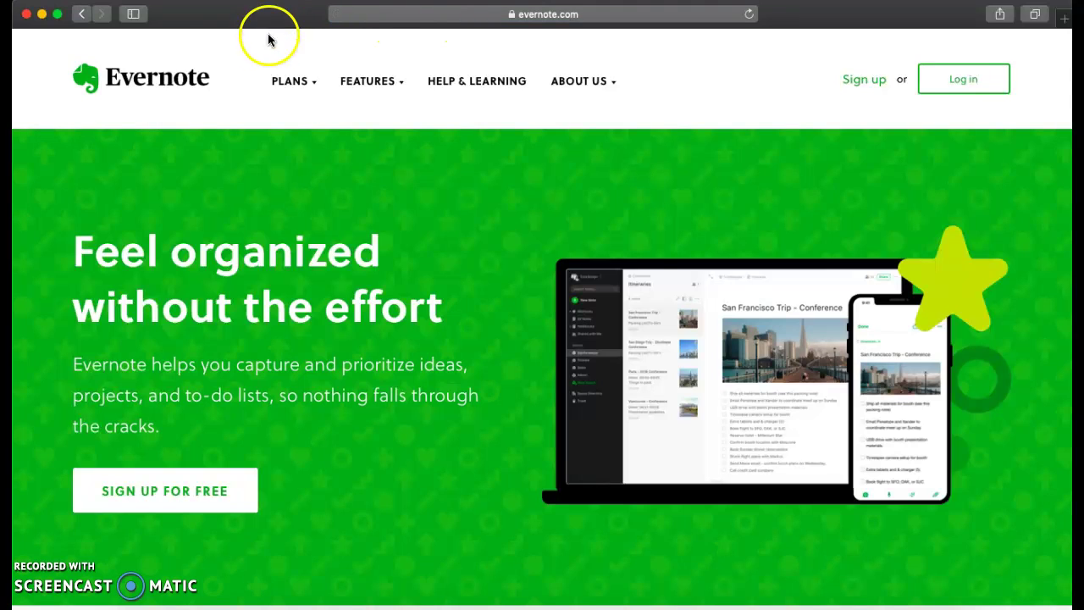
# - Look over the website's Plans, Features, Help & Learning and About Us navigation entries
pyautogui.moveTo(293, 90)
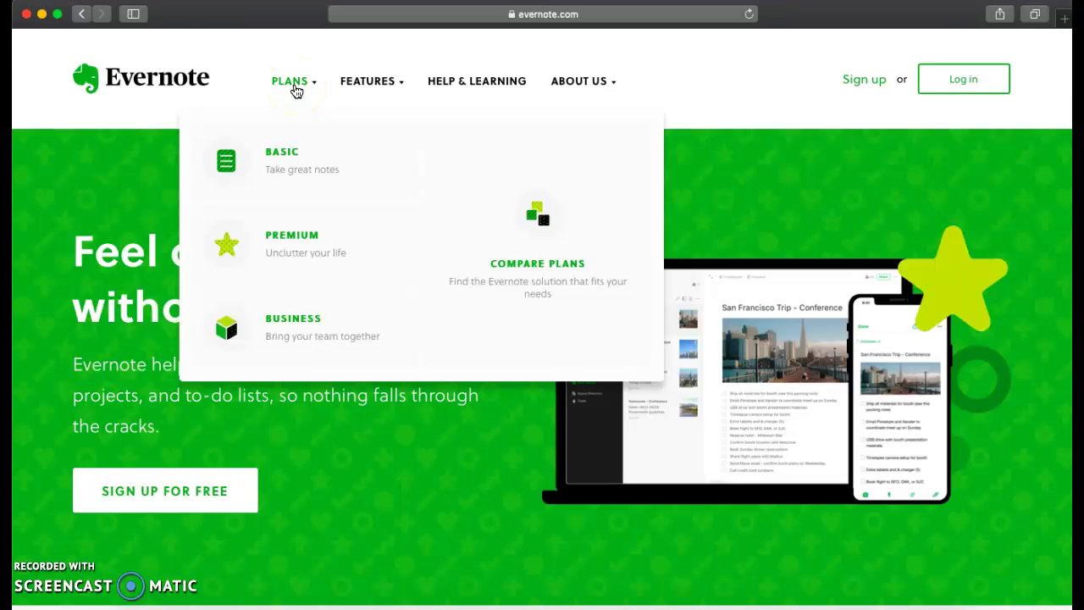
pyautogui.click(346, 78)
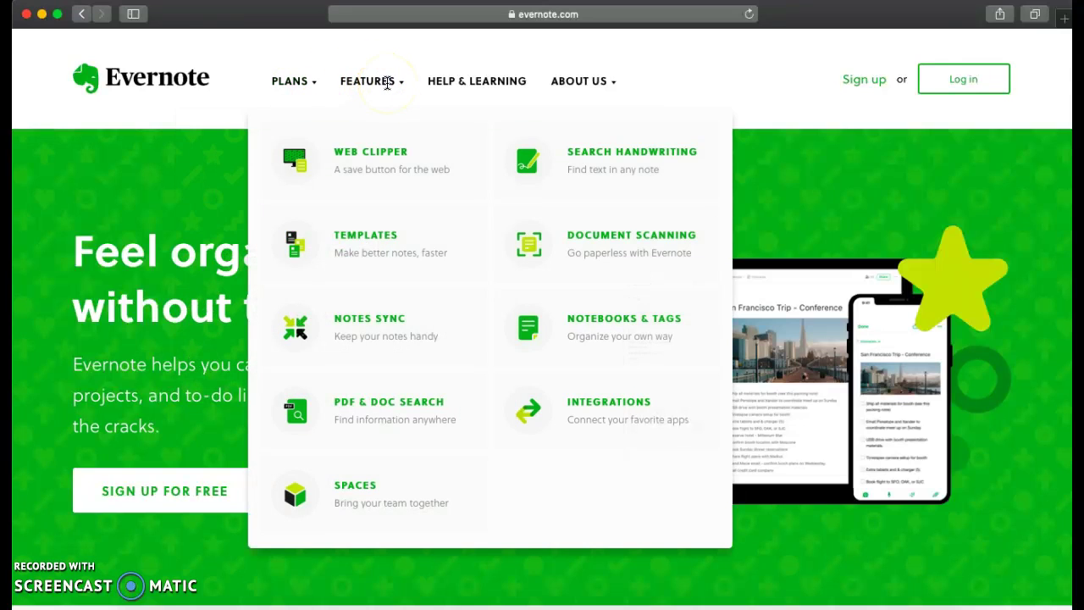
pyautogui.click(498, 84)
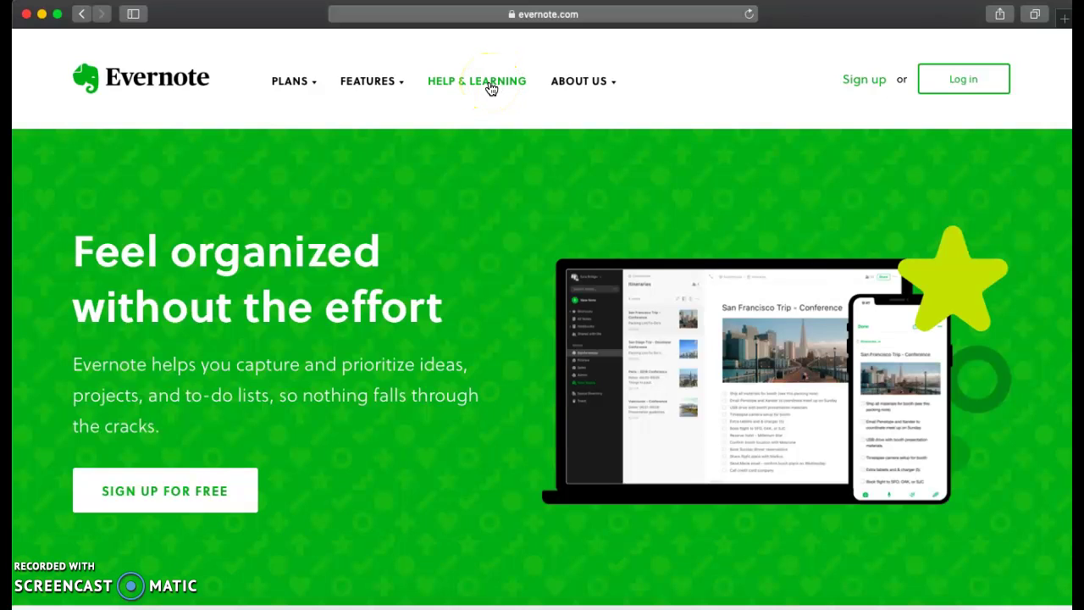
pyautogui.click(588, 85)
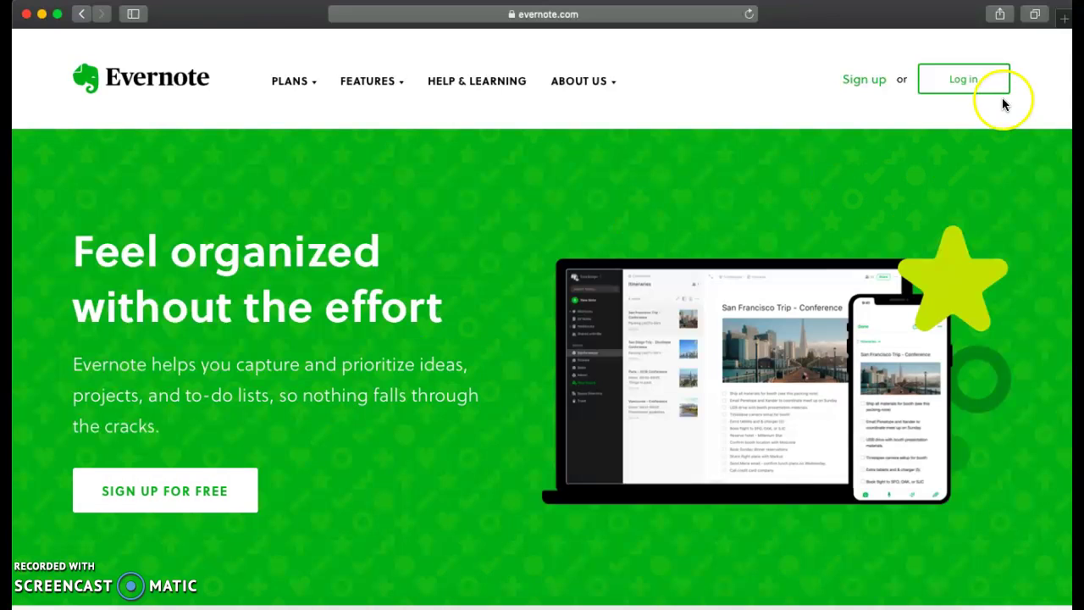
# - Log in to Evernote with the Google account and dismiss the welcome message
pyautogui.click(973, 92)
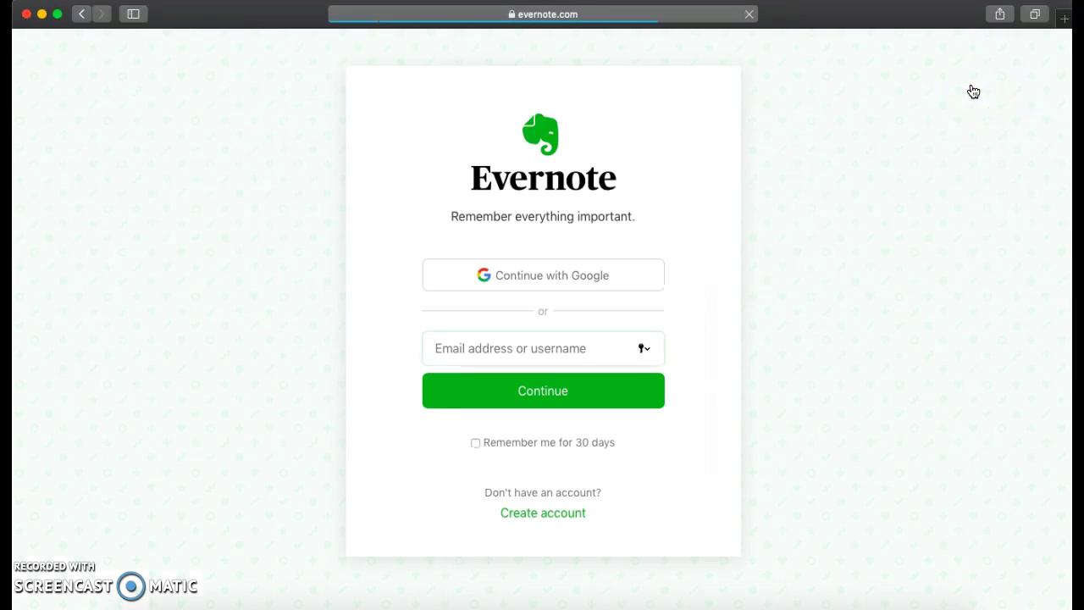
pyautogui.click(556, 284)
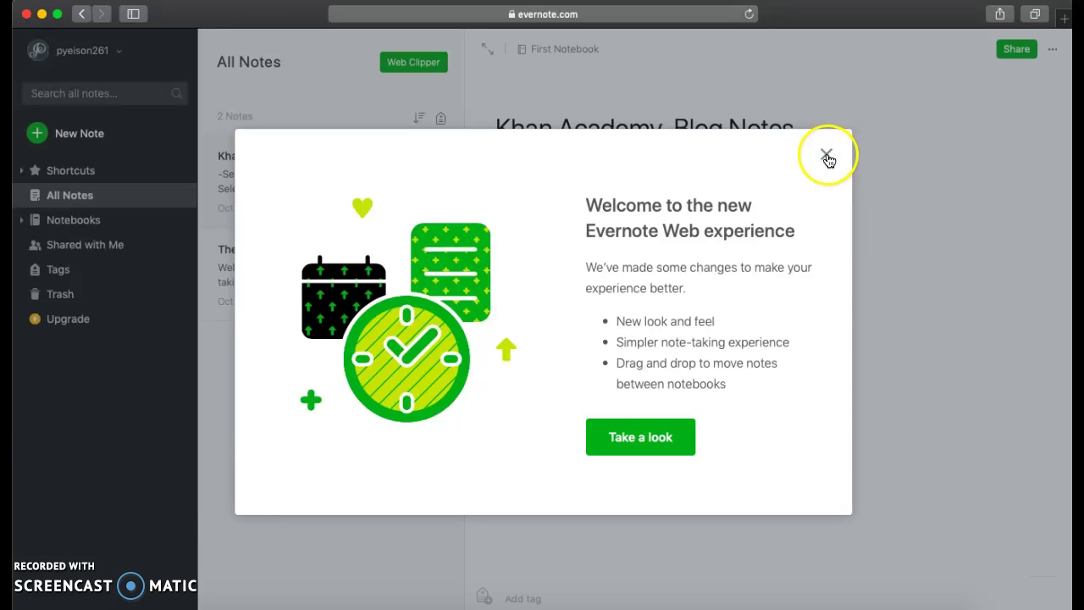
pyautogui.click(826, 154)
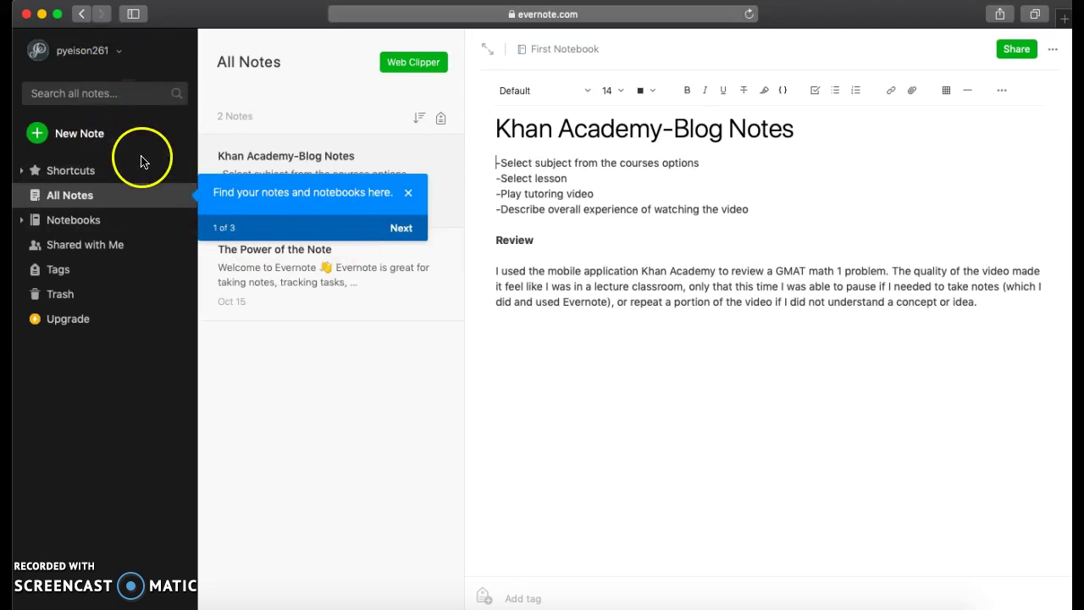
# - View the account options in the web version and dismiss the introductory tour tips
pyautogui.click(120, 52)
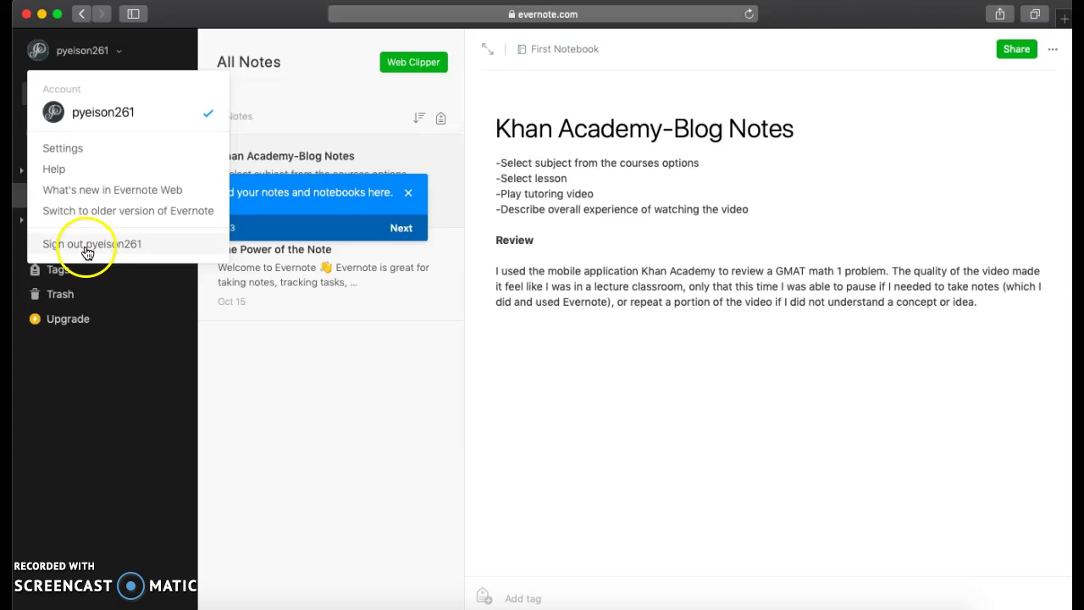
pyautogui.click(238, 313)
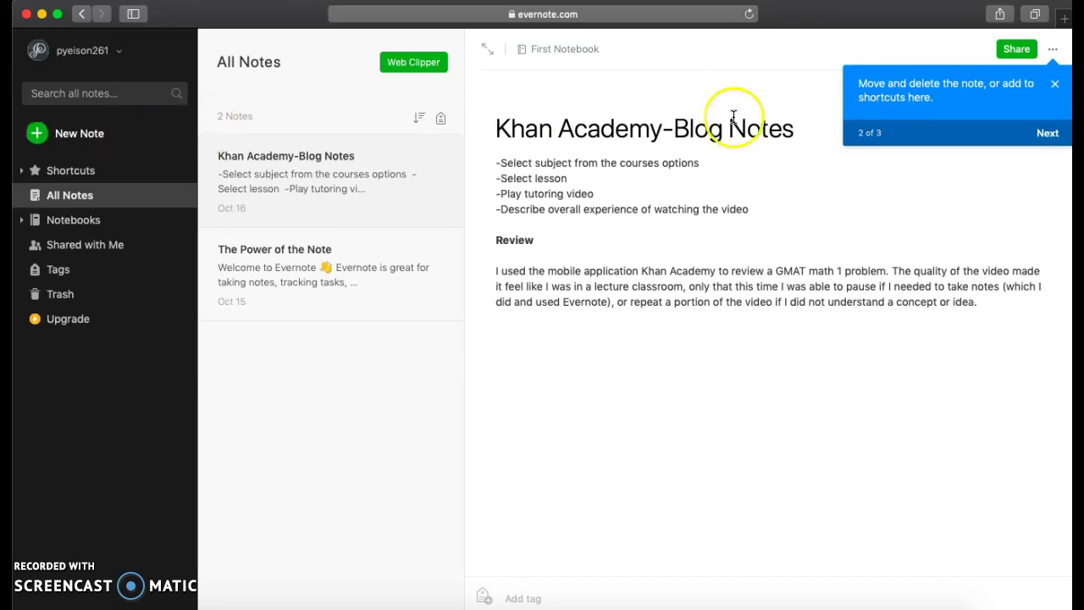
pyautogui.click(1055, 91)
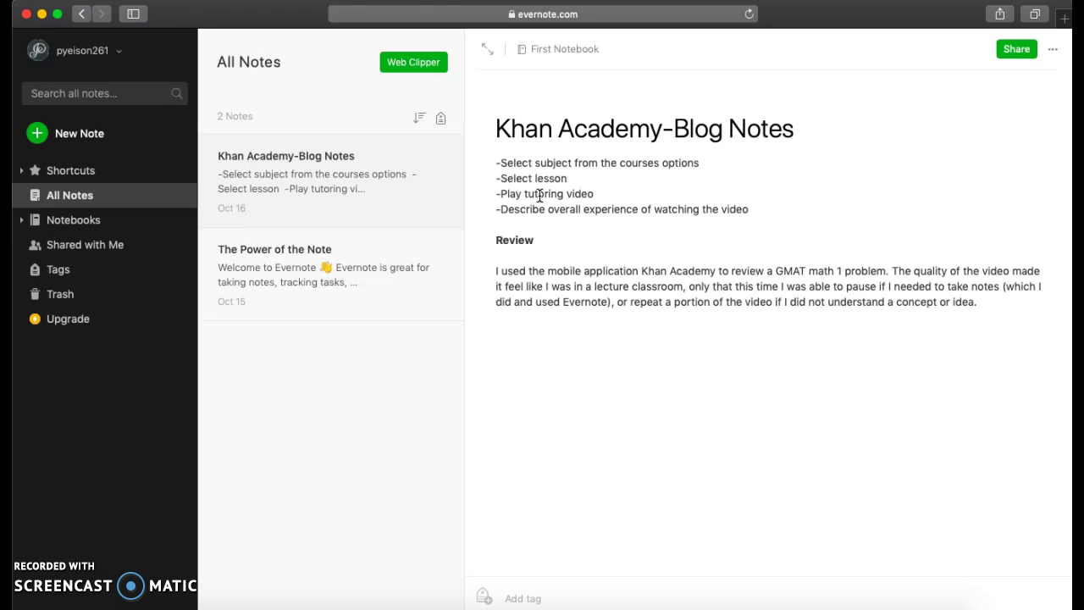
# - Switch to the Evernote desktop app and view its account options
pyautogui.click(600, 380)
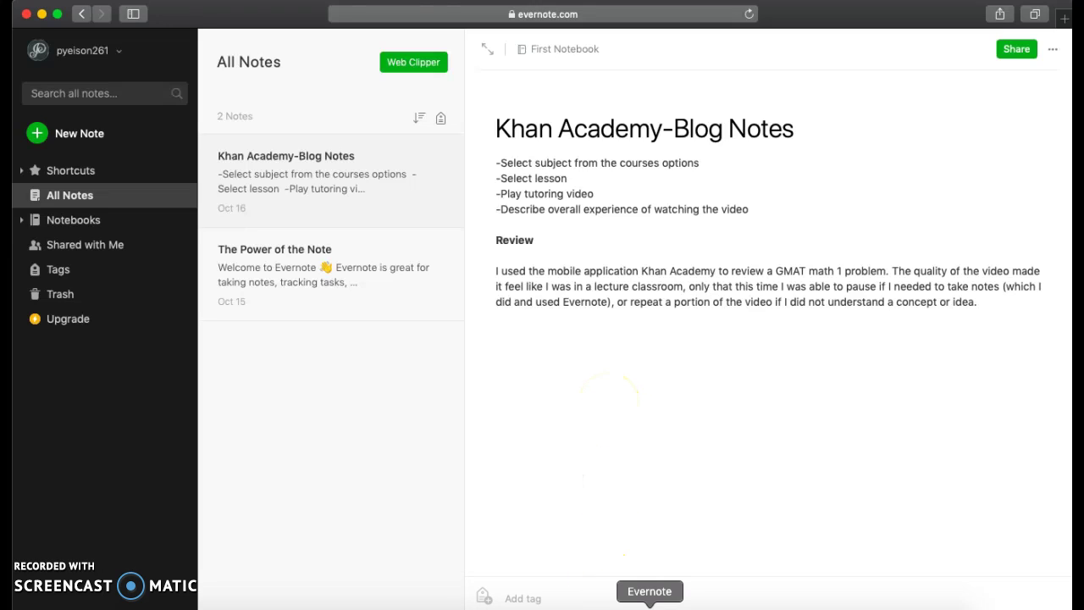
pyautogui.click(650, 602)
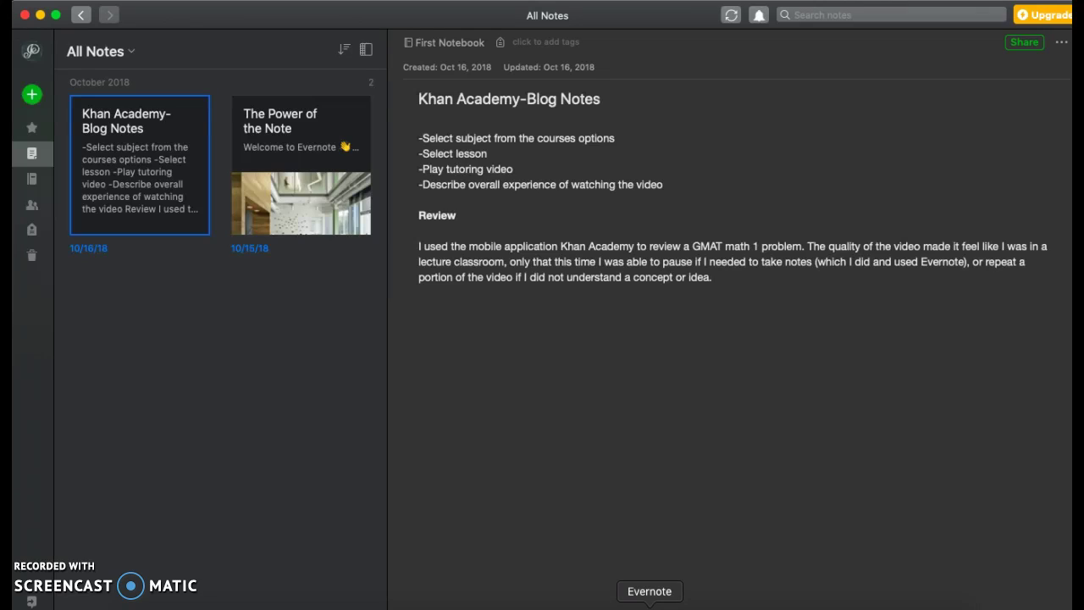
pyautogui.click(618, 413)
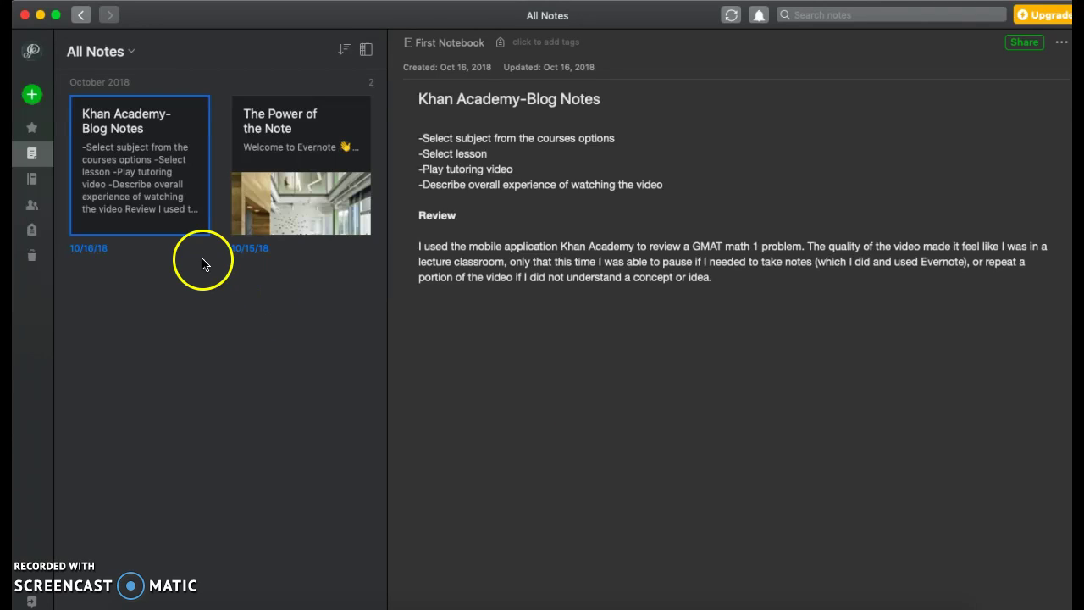
pyautogui.click(33, 52)
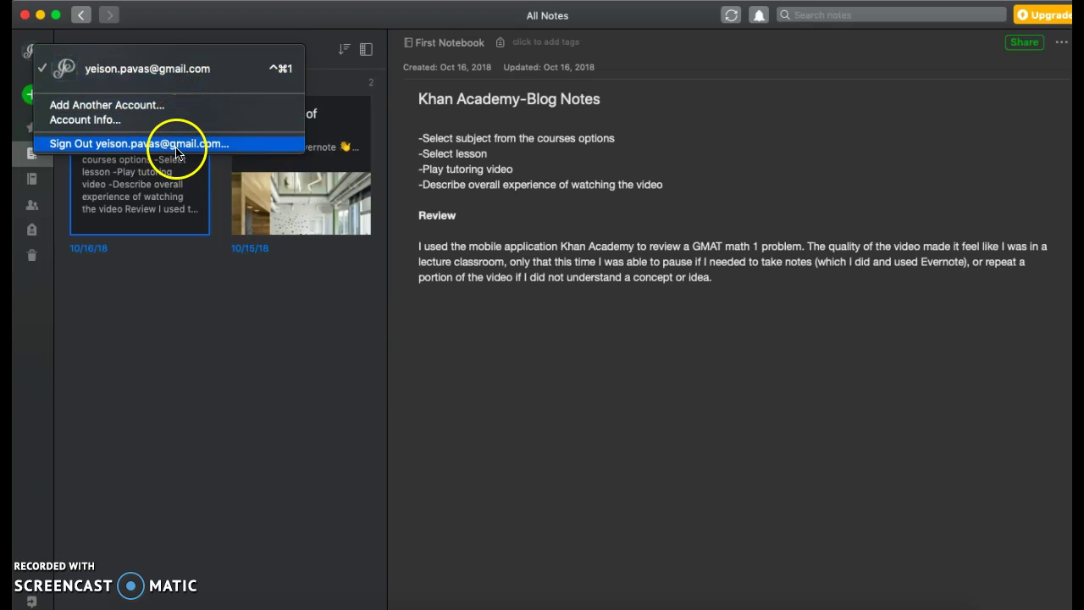
pyautogui.click(479, 390)
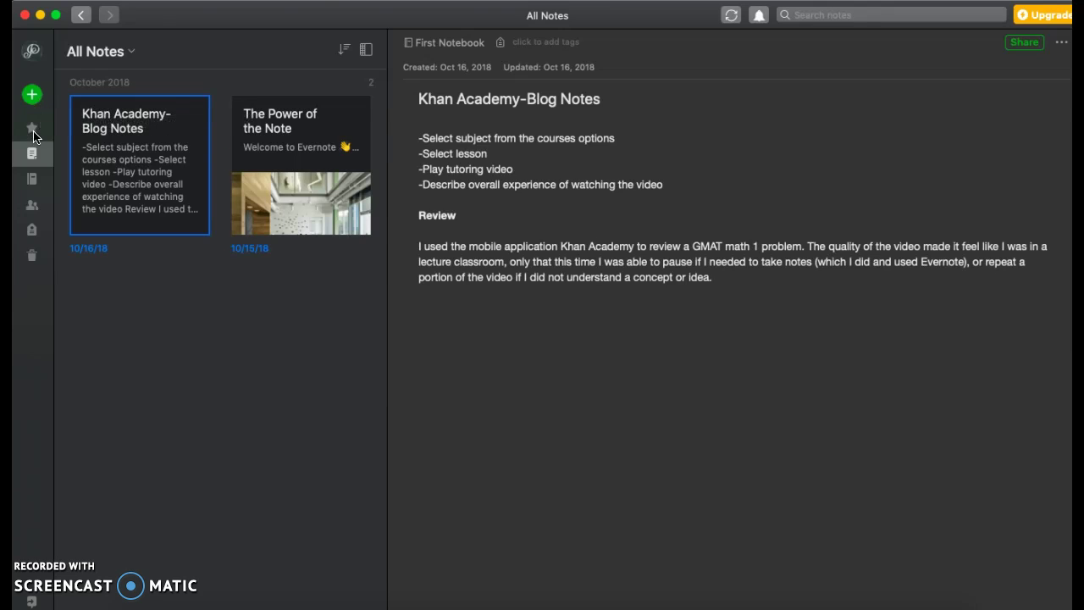
# - Look through the recent notes shortcuts and the All Notes, Notebooks, Shared with Me and Tags sections
pyautogui.moveTo(35, 137)
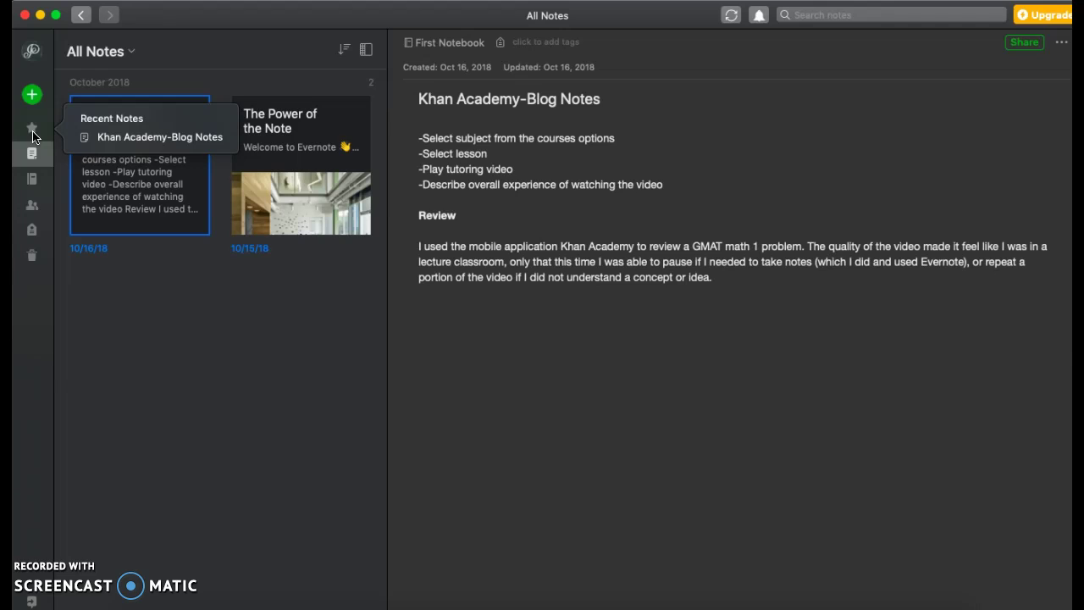
pyautogui.click(32, 154)
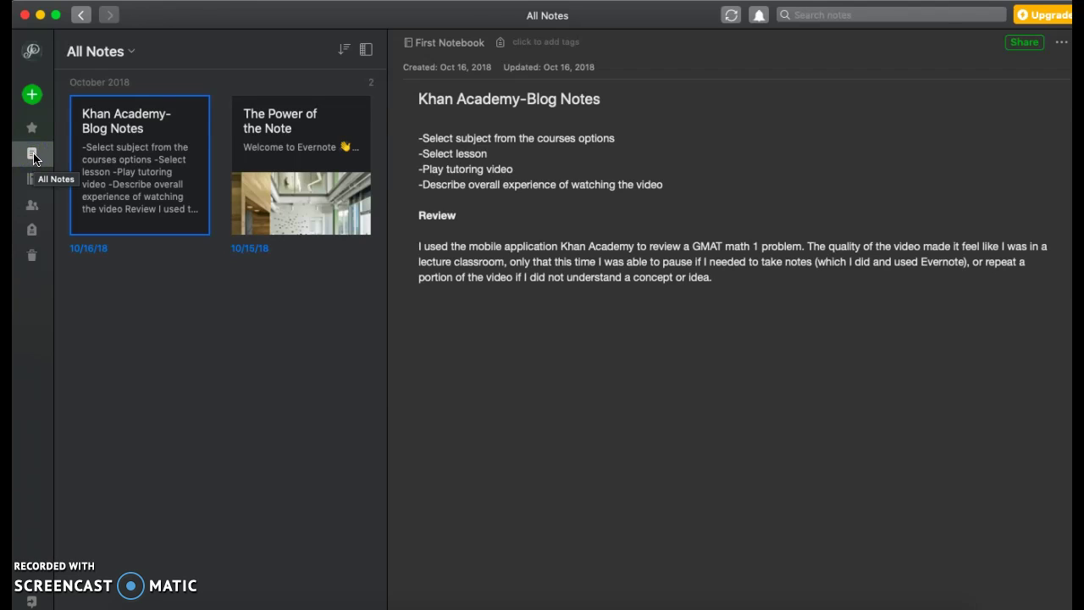
pyautogui.click(34, 178)
pyautogui.click(33, 212)
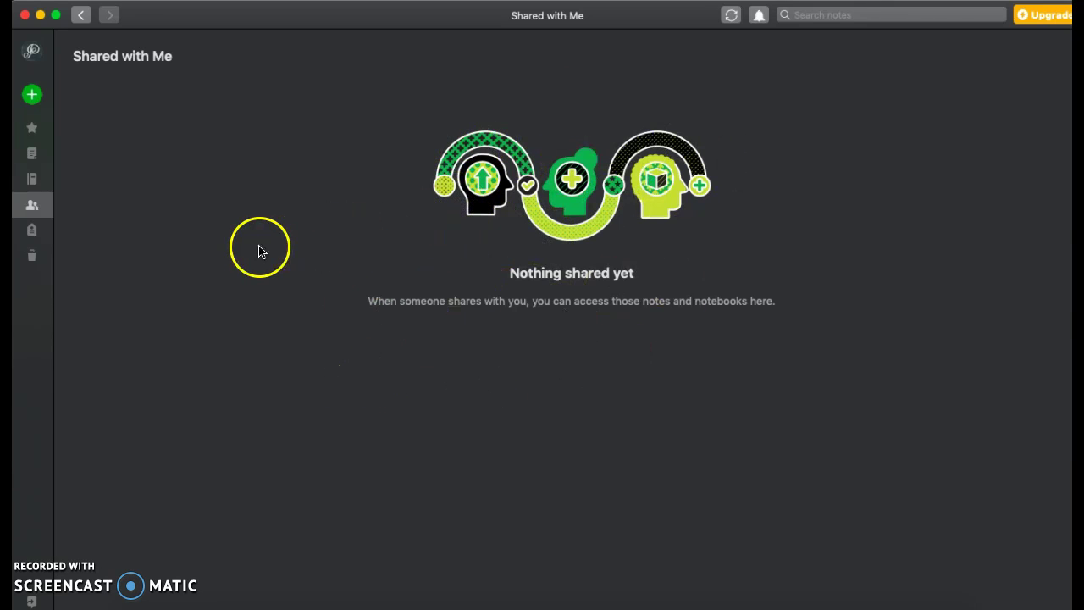
pyautogui.click(33, 233)
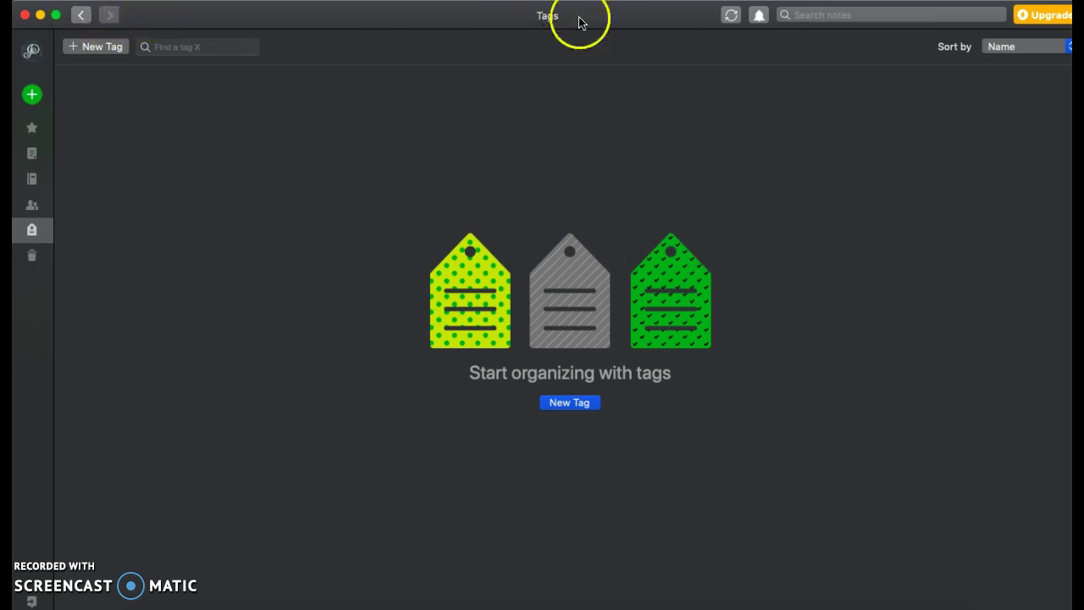
# - Search the notes for "khan", then clear the search
pyautogui.click(853, 16)
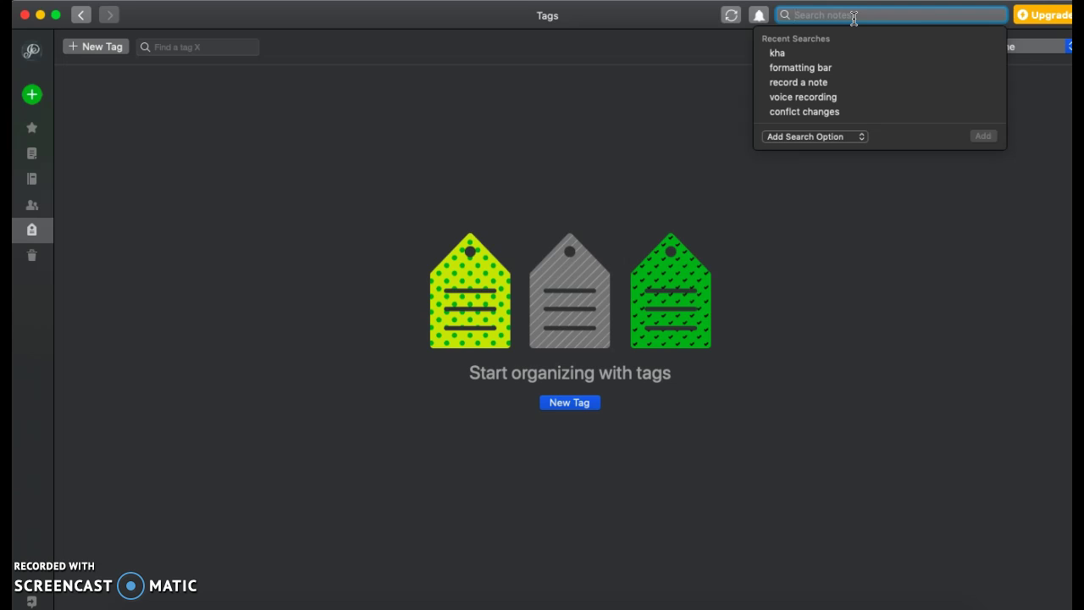
pyautogui.write('khan')
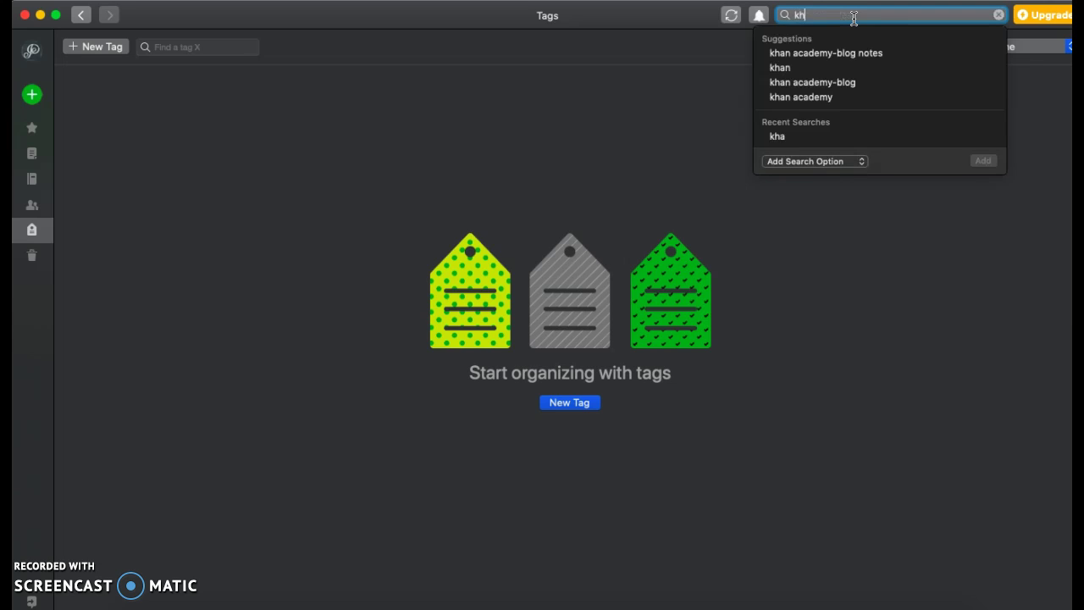
pyautogui.press('Return')
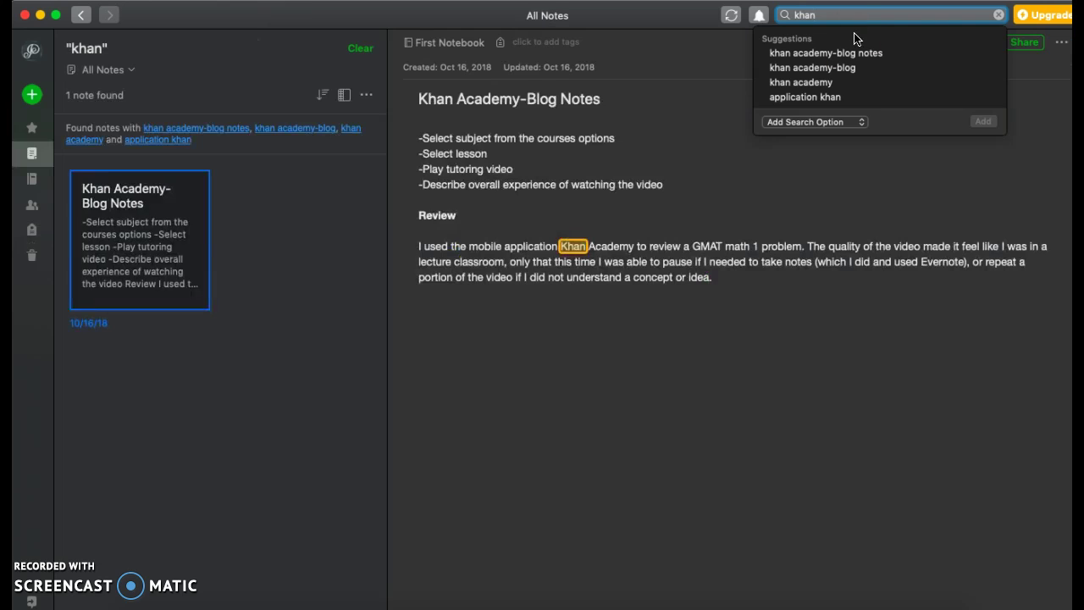
pyautogui.click(855, 52)
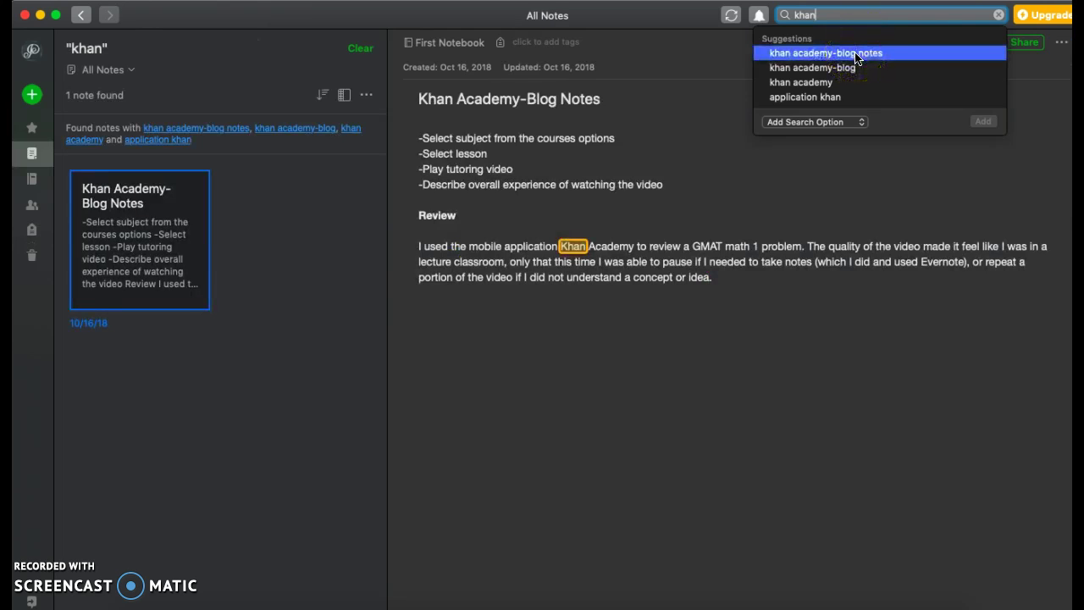
pyautogui.click(998, 16)
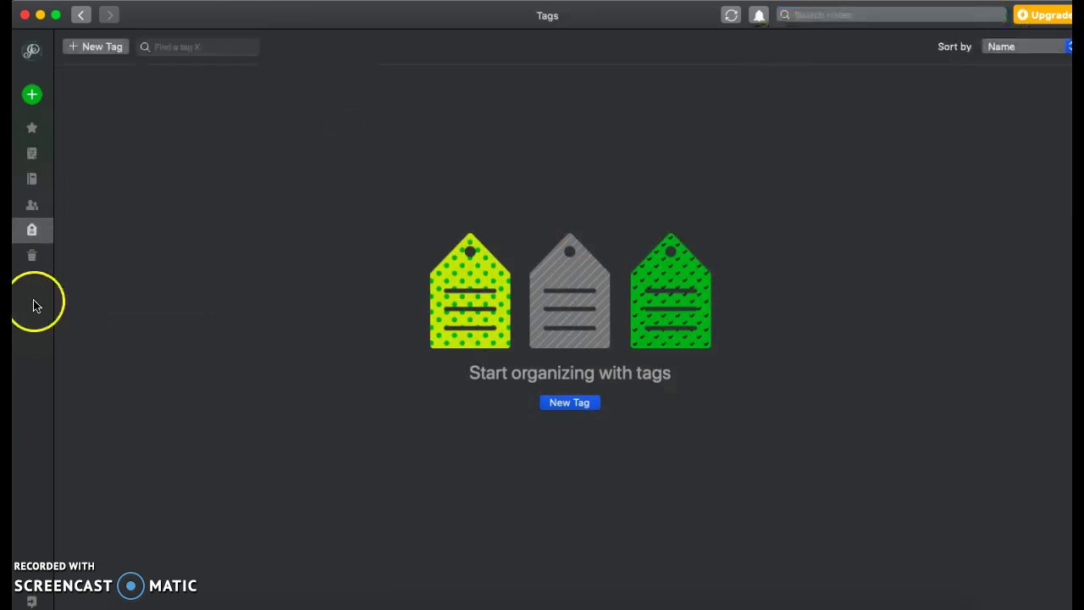
# - Look through the deleted notes in the Trash
pyautogui.click(32, 255)
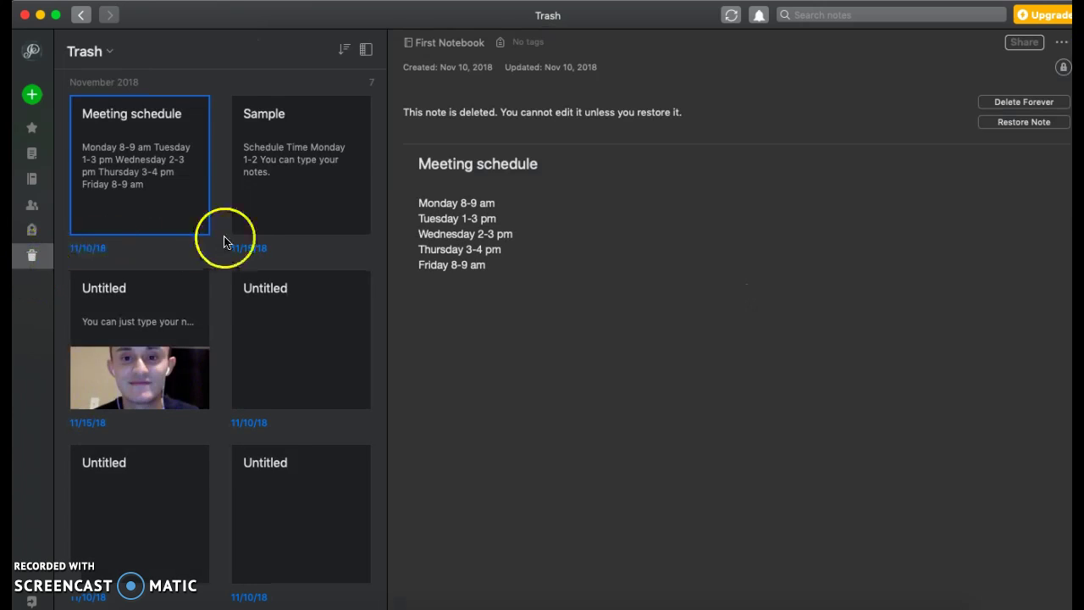
pyautogui.scroll(-5, 229, 240)
pyautogui.scroll(4, 231, 241)
pyautogui.scroll(1, 230, 240)
pyautogui.scroll(-4, 230, 241)
pyautogui.scroll(4, 231, 241)
pyautogui.scroll(-4, 230, 240)
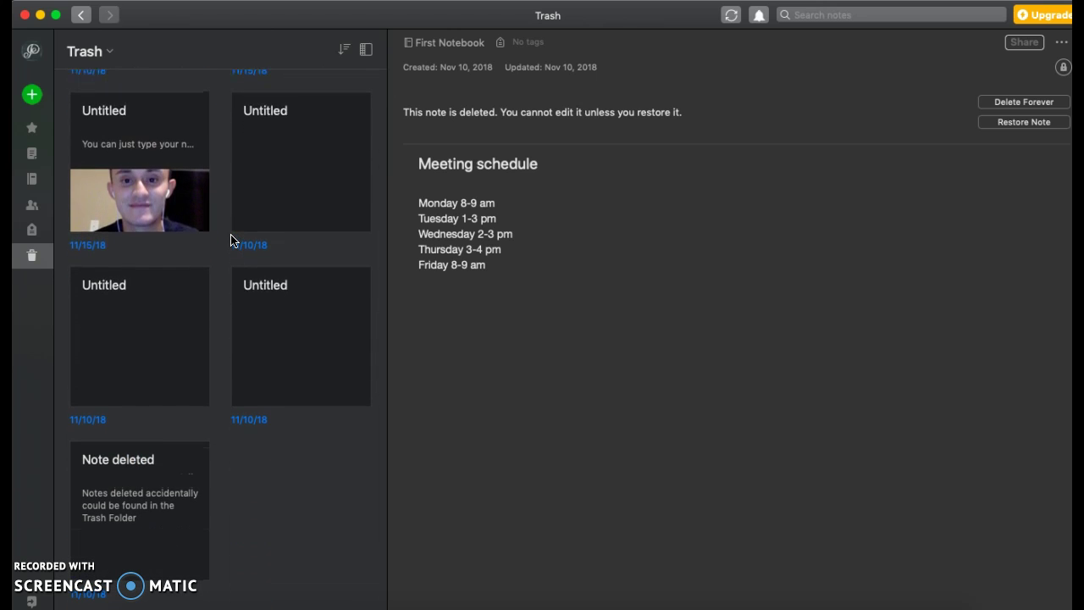
pyautogui.scroll(4, 230, 241)
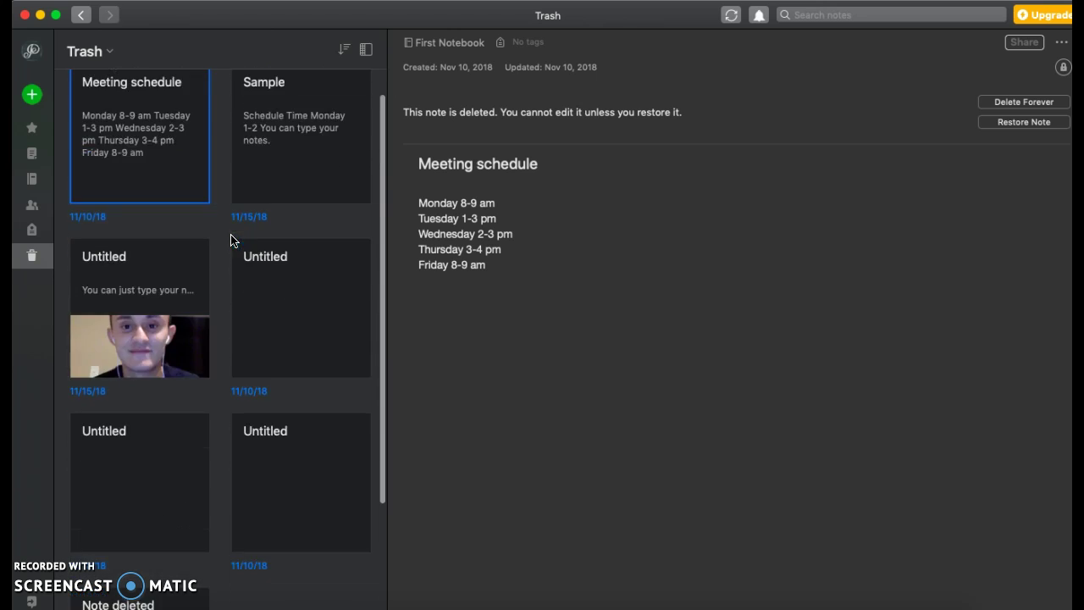
# - Create a new note titled "Tutorial" in First Notebook
pyautogui.click(30, 96)
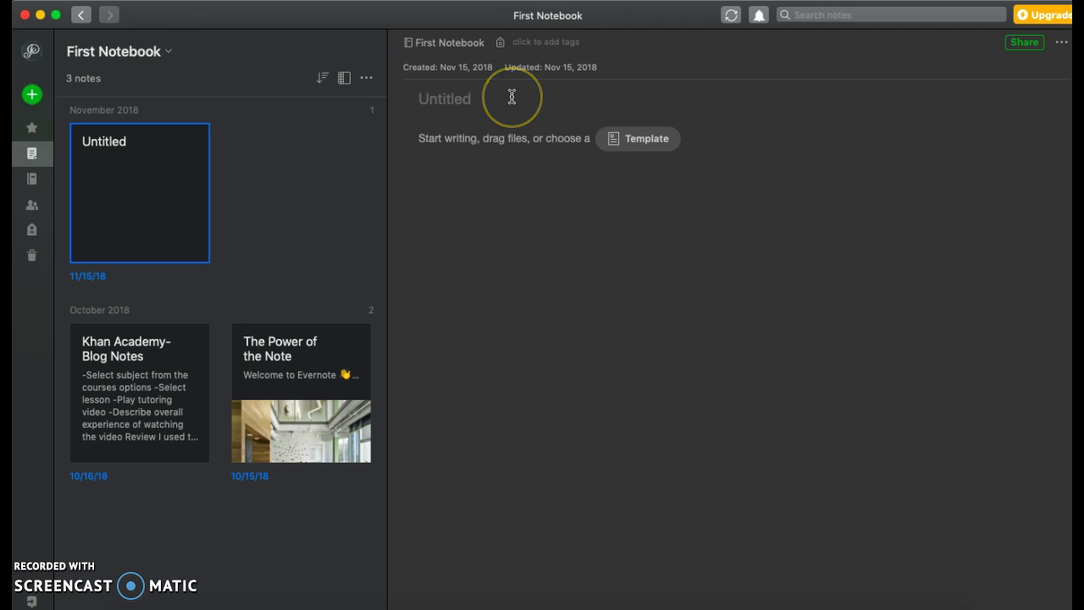
pyautogui.write('T')
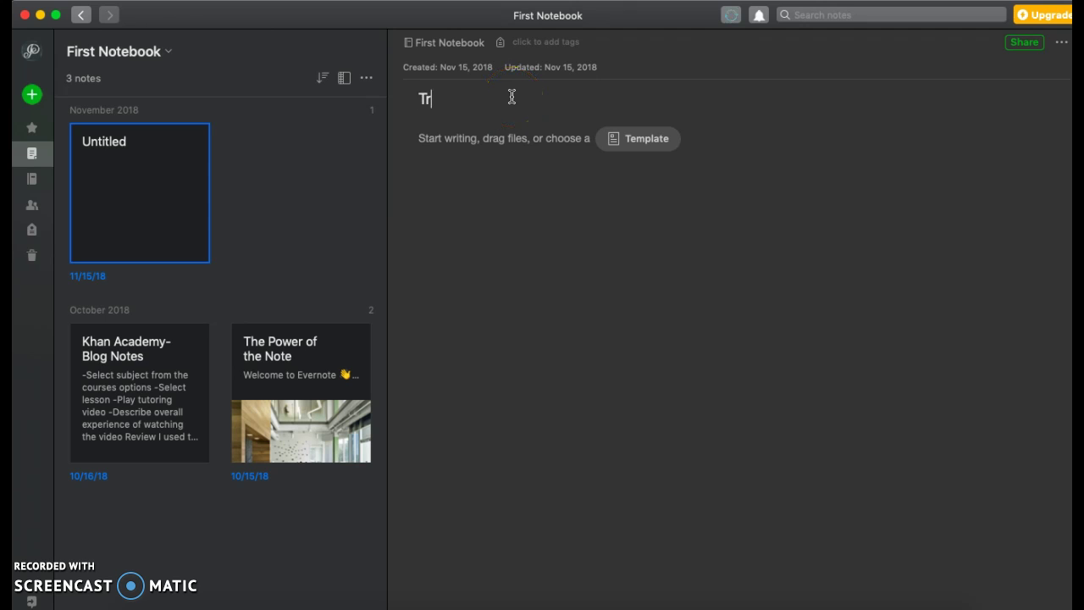
pyautogui.write('uro')
pyautogui.press('BackSpace')
pyautogui.write('torial')
# - Look through the available fonts and font sizes for the Tutorial note's body text
pyautogui.click(521, 151)
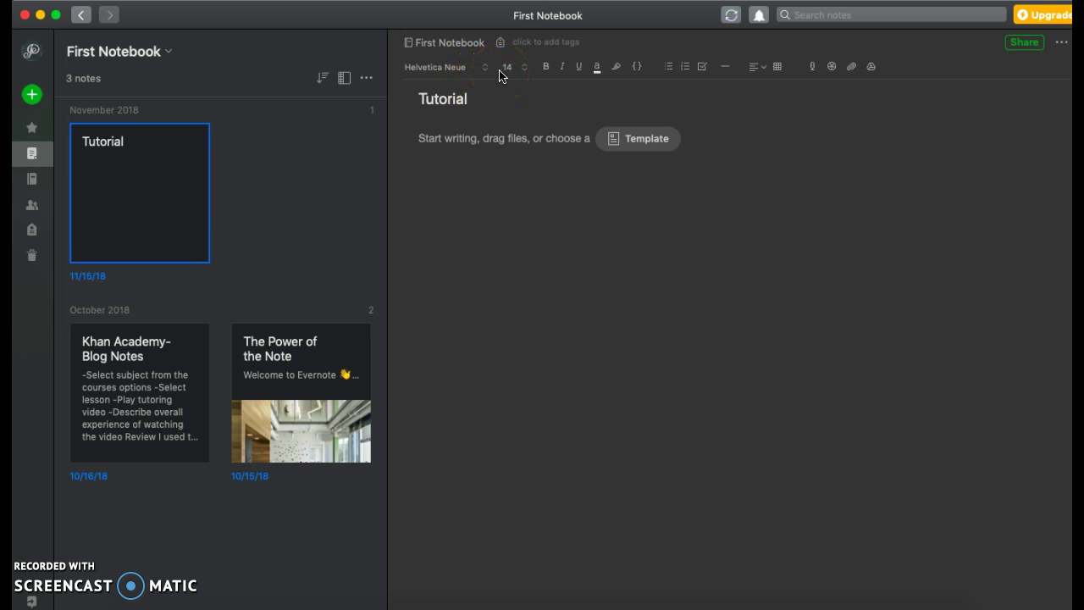
pyautogui.click(484, 70)
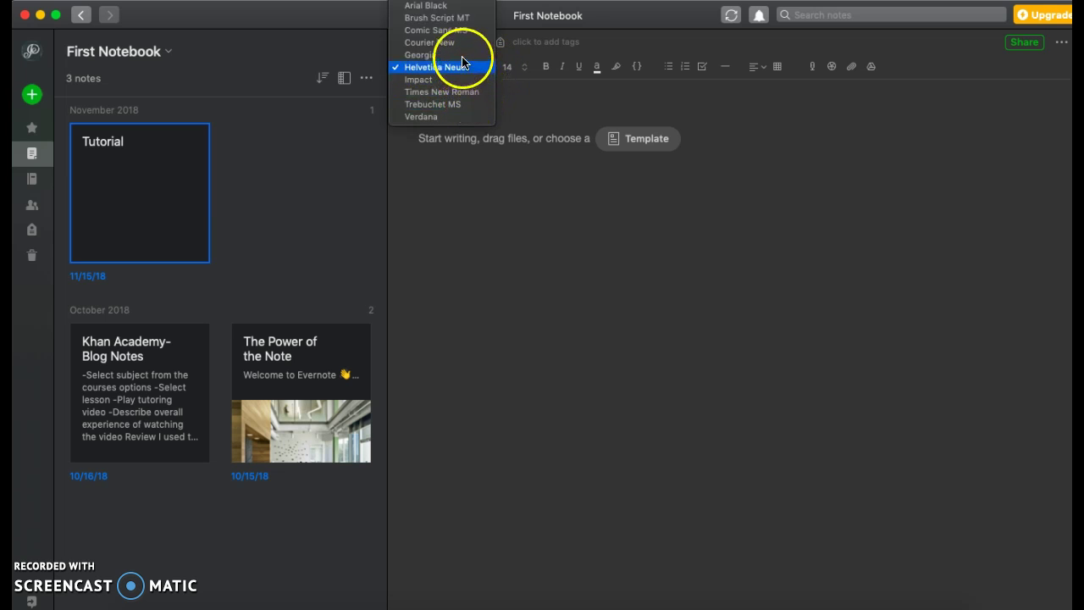
pyautogui.click(510, 64)
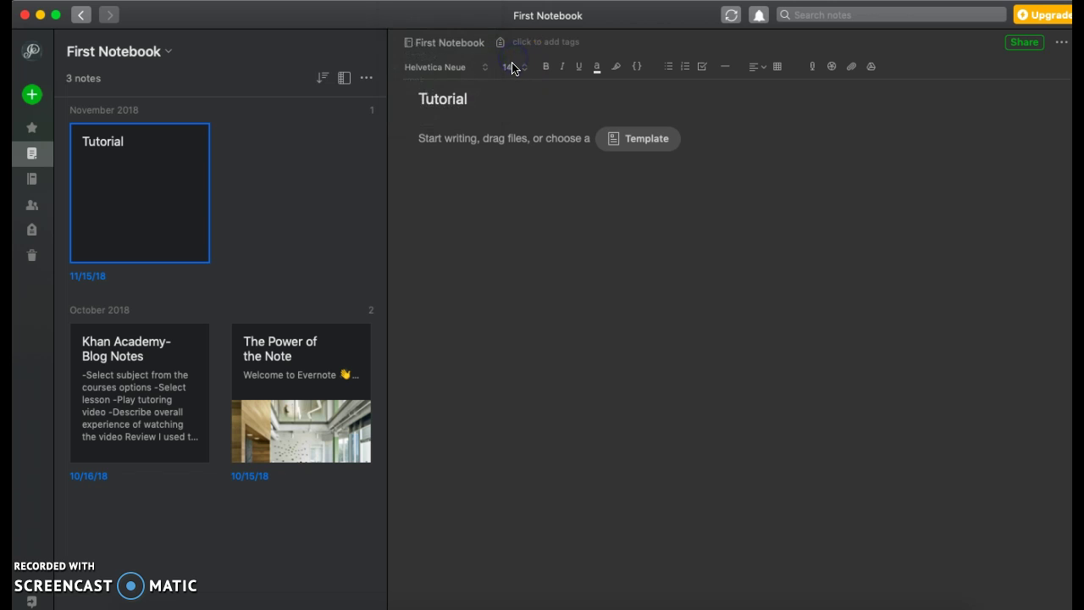
pyautogui.click(511, 68)
pyautogui.click(541, 59)
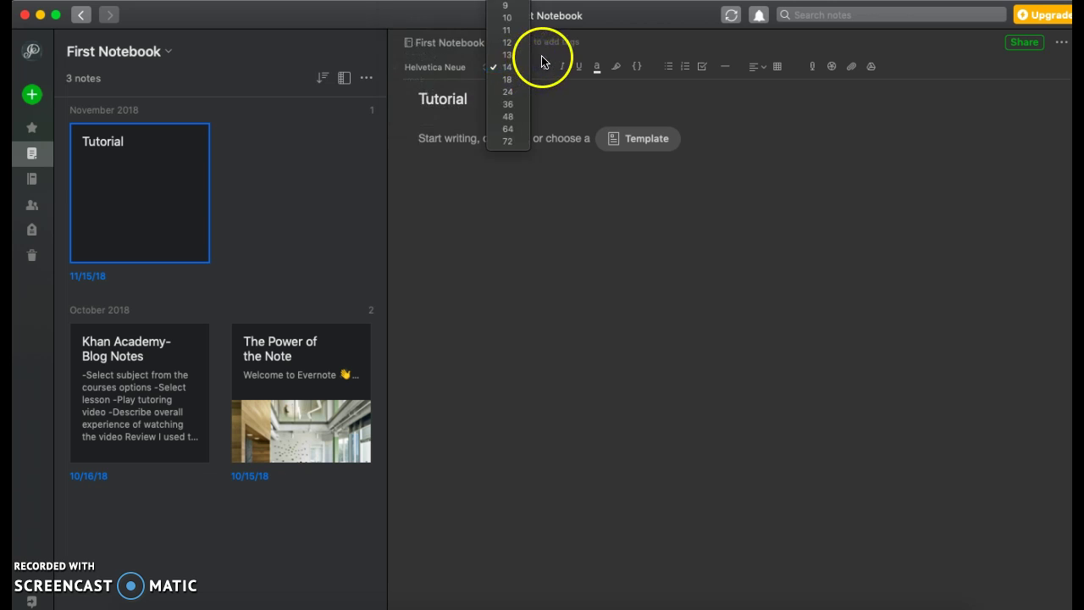
pyautogui.click(562, 69)
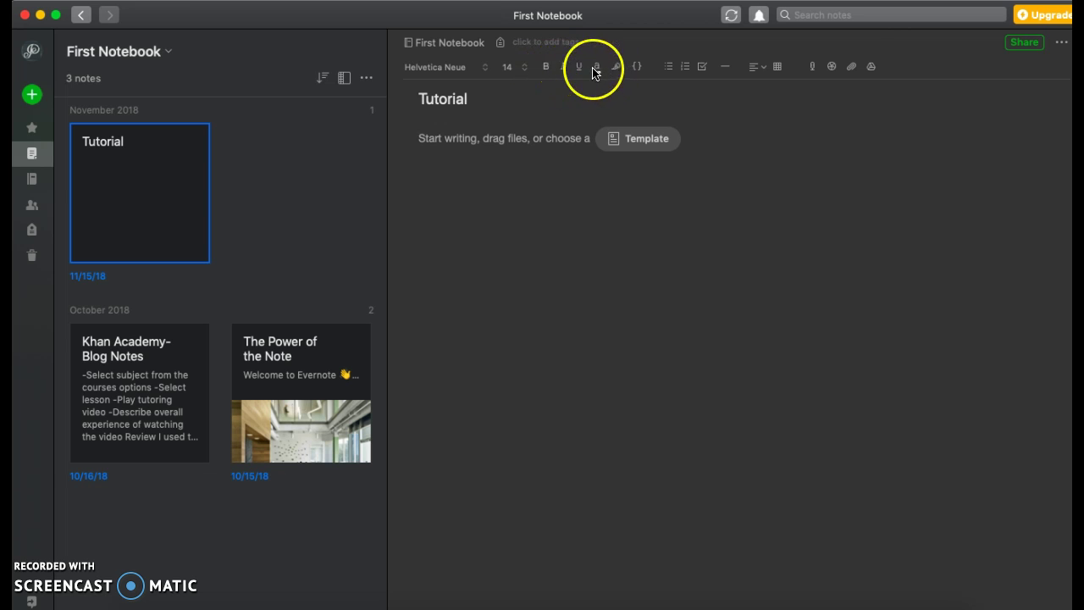
# - Explore the text colour picker, the list formats and the table size choices for the note body
pyautogui.click(597, 68)
pyautogui.moveTo(603, 71); pyautogui.dragTo(666, 73)
pyautogui.click(666, 73)
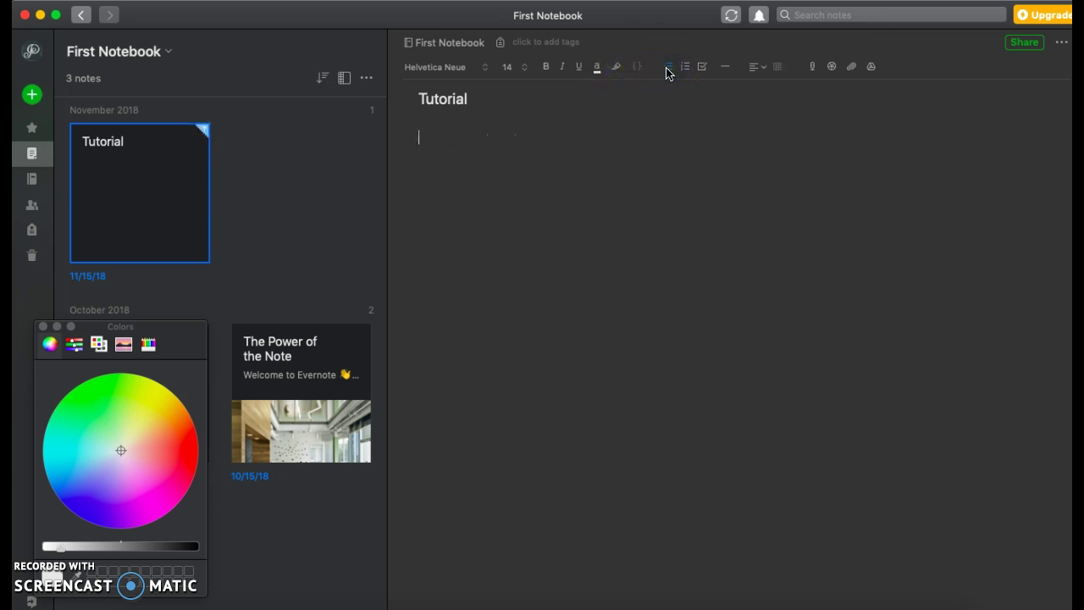
pyautogui.click(686, 73)
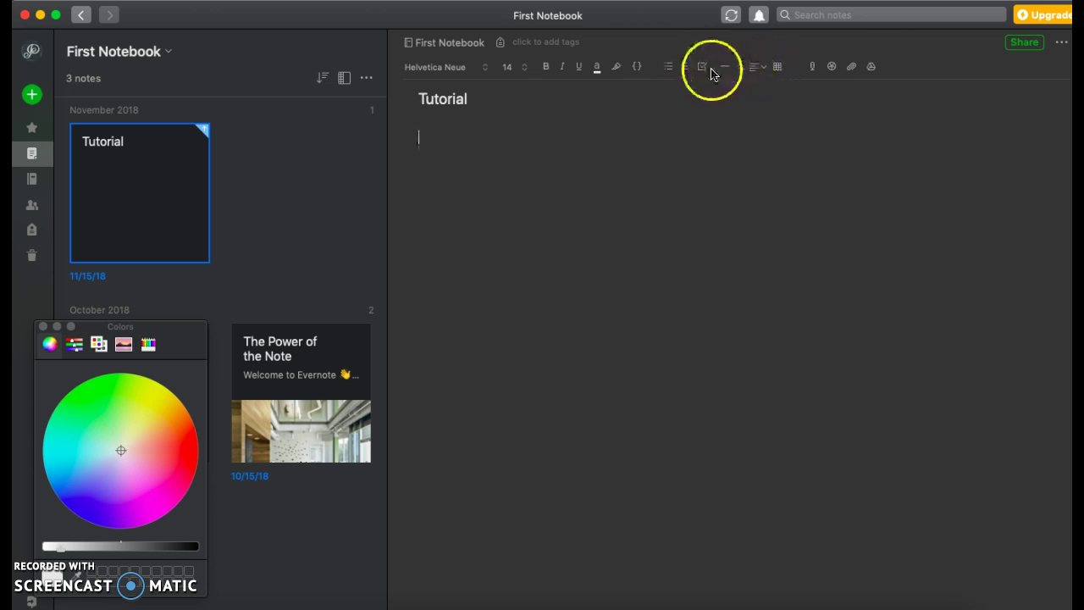
pyautogui.click(777, 68)
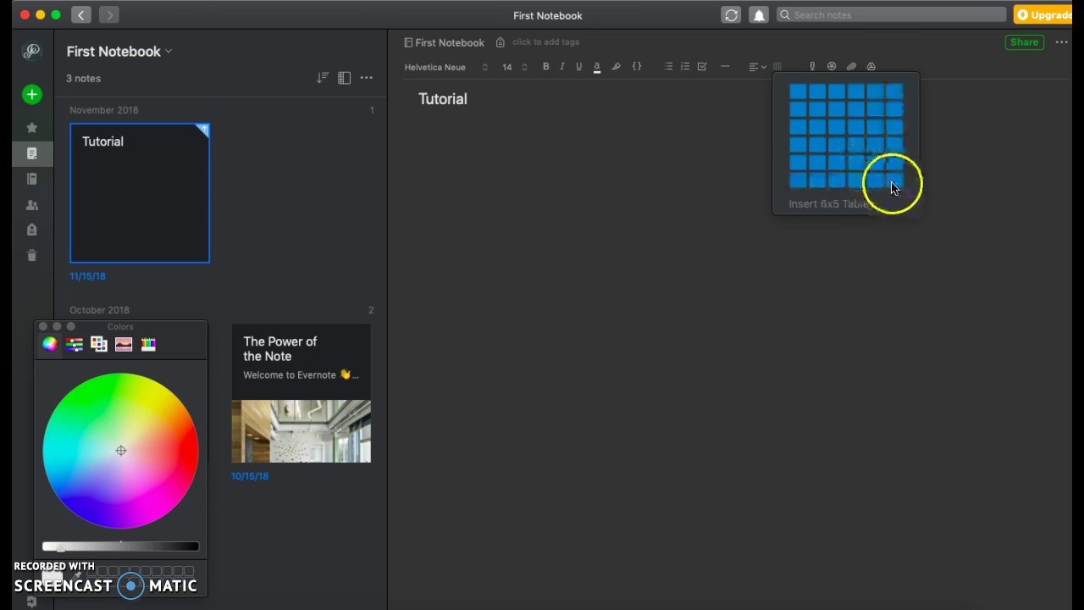
pyautogui.click(779, 71)
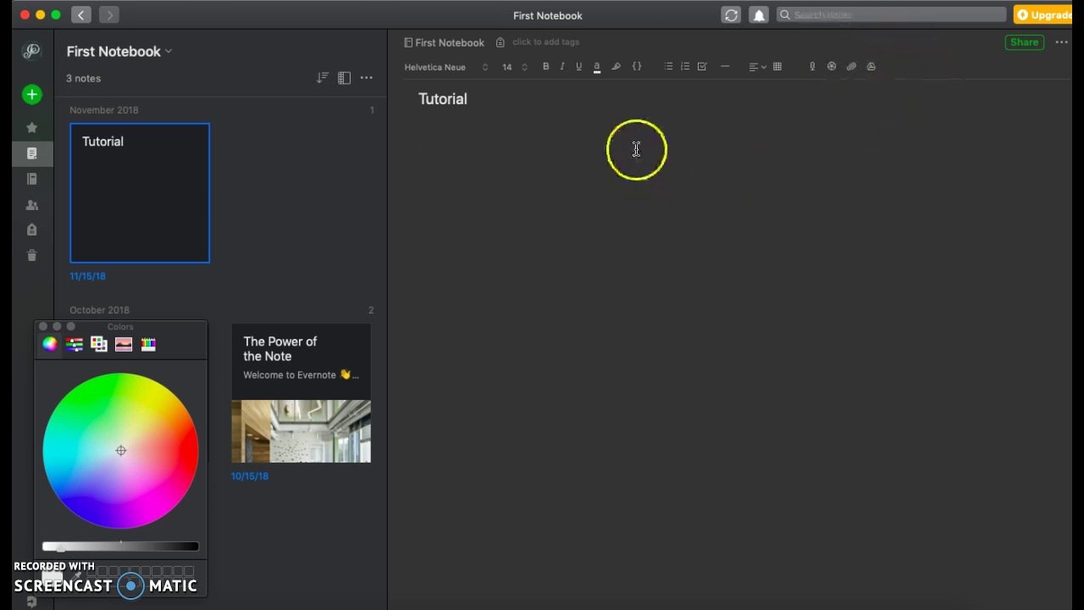
# - Record an audio clip of about 8 seconds into the Tutorial note
pyautogui.click(813, 68)
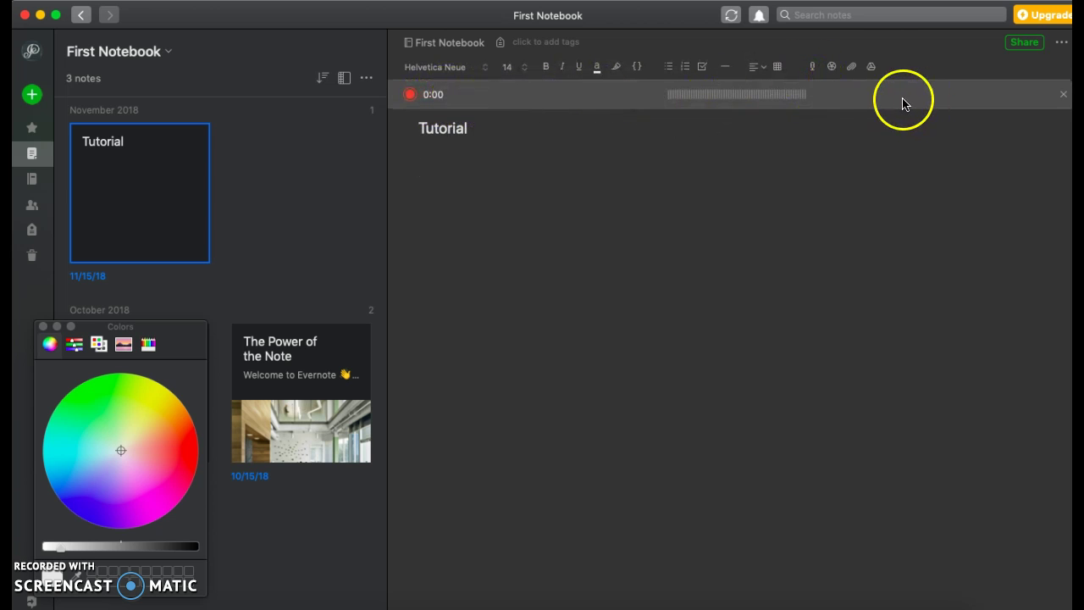
pyautogui.click(409, 96)
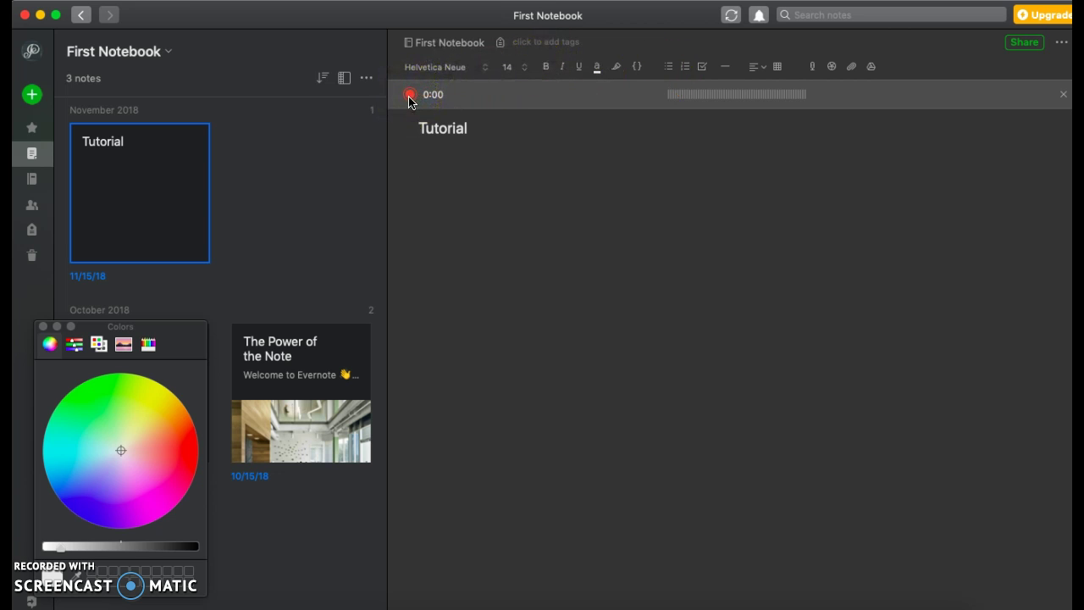
pyautogui.click(409, 95)
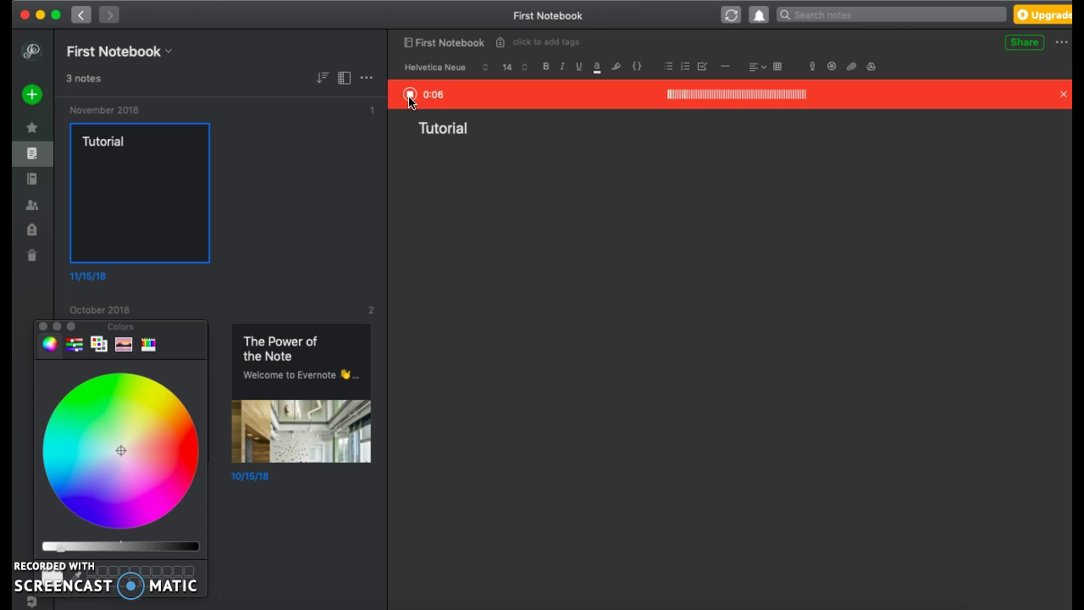
pyautogui.click(409, 95)
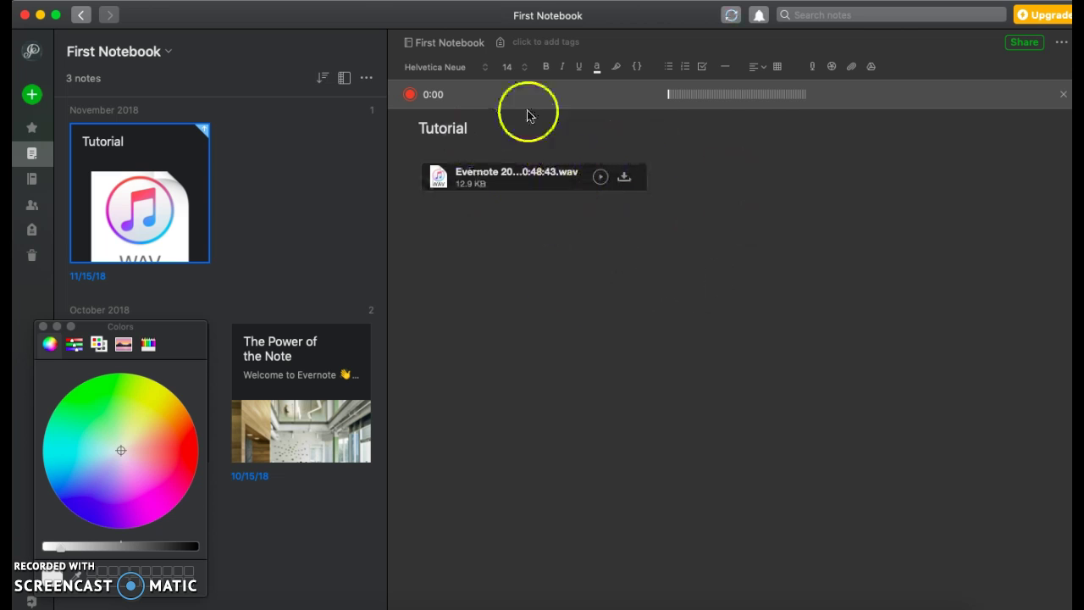
# - Open the recorded audio clip for playback, then close the audio player
pyautogui.click(503, 176)
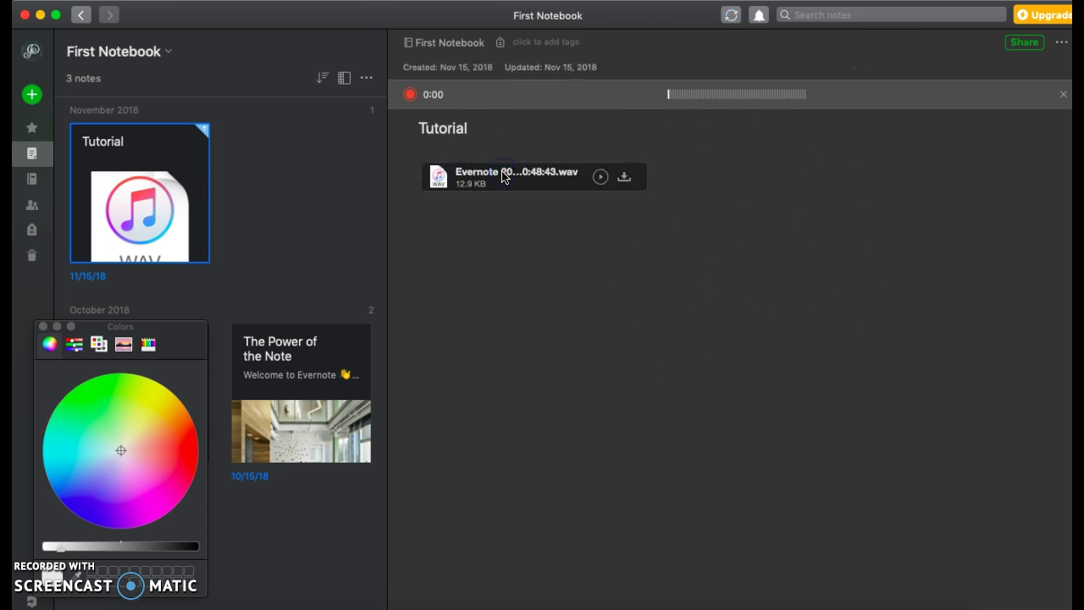
pyautogui.click(600, 180)
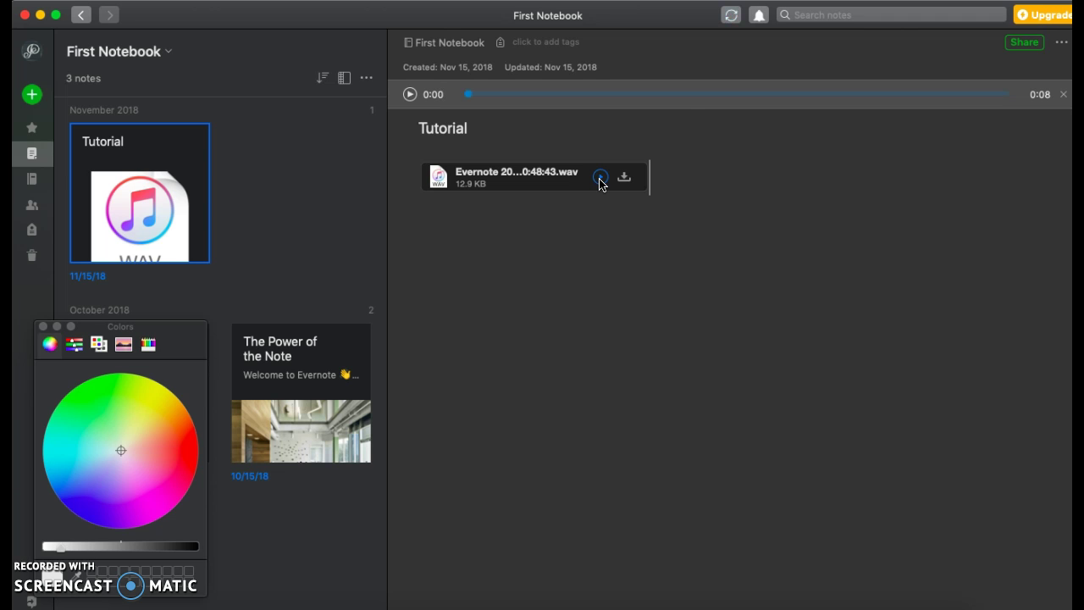
pyautogui.click(1063, 95)
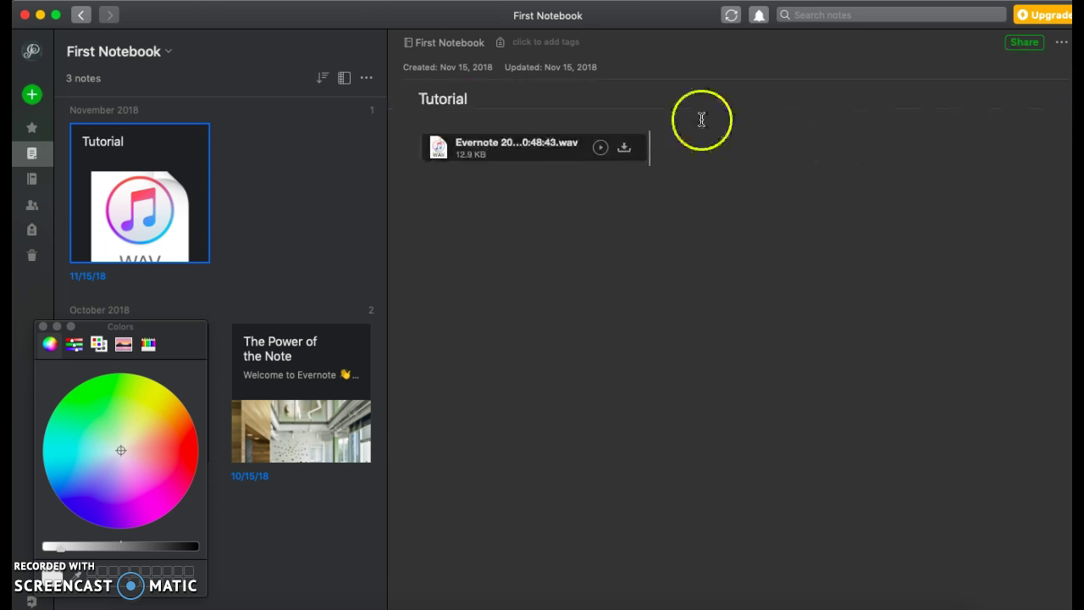
# - Take a photo with the camera and insert it below the audio recording in the note
pyautogui.click(713, 159)
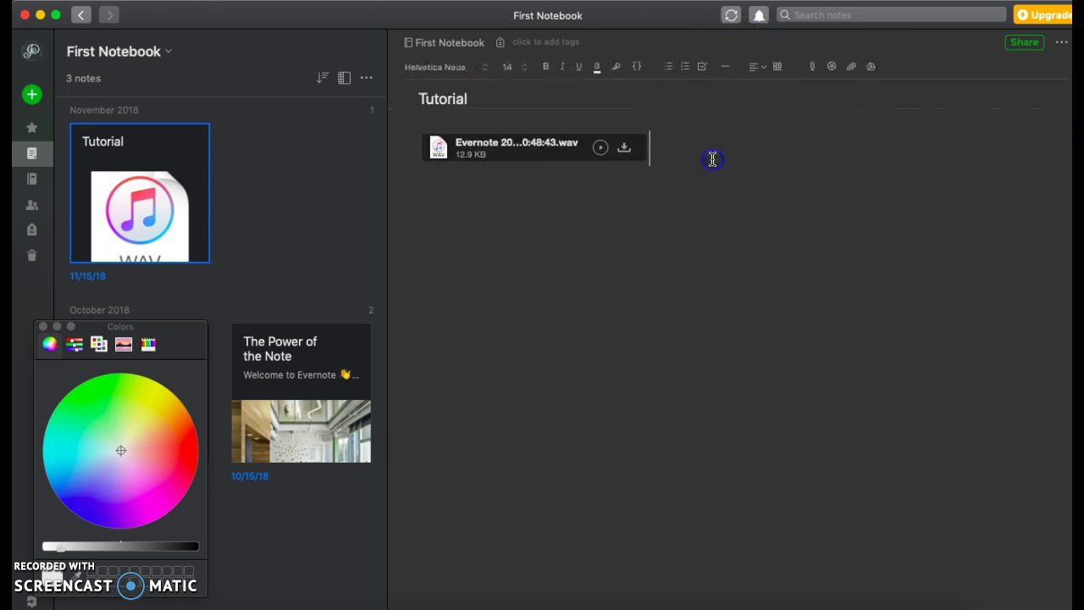
pyautogui.click(832, 68)
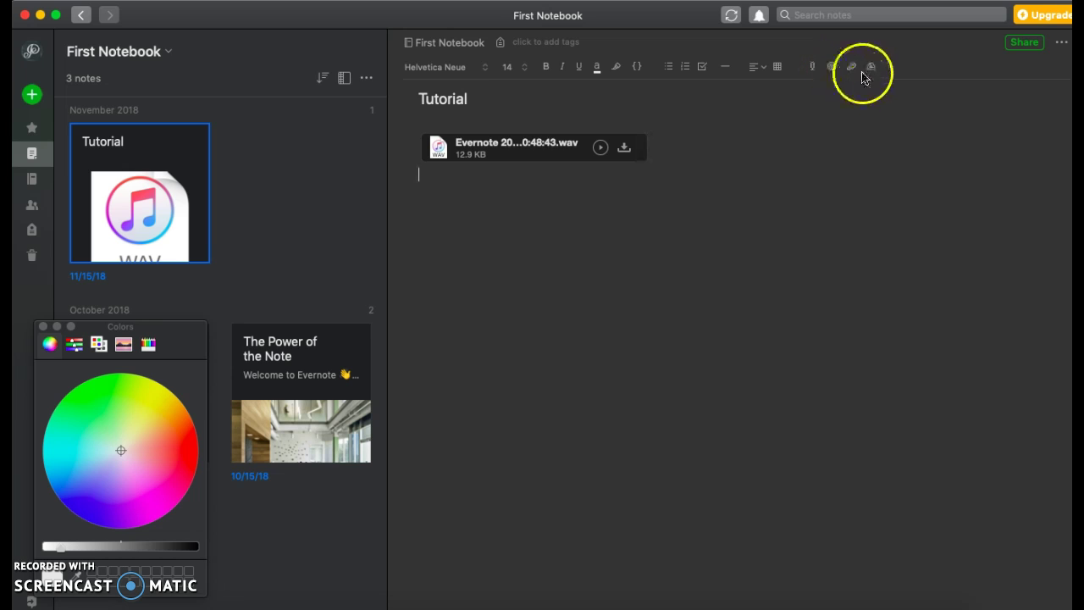
pyautogui.click(831, 73)
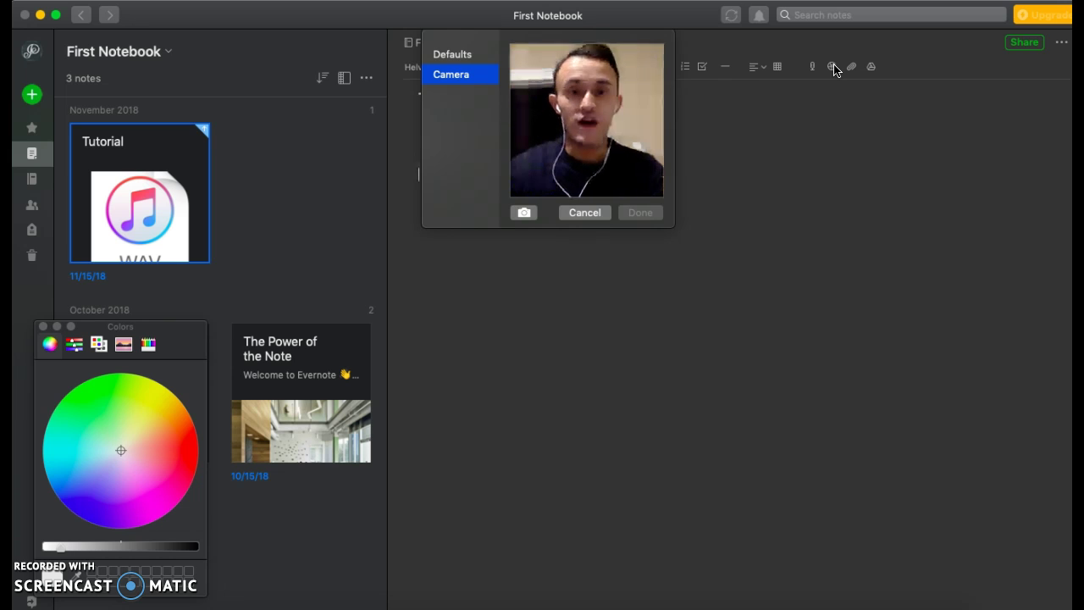
pyautogui.click(764, 94)
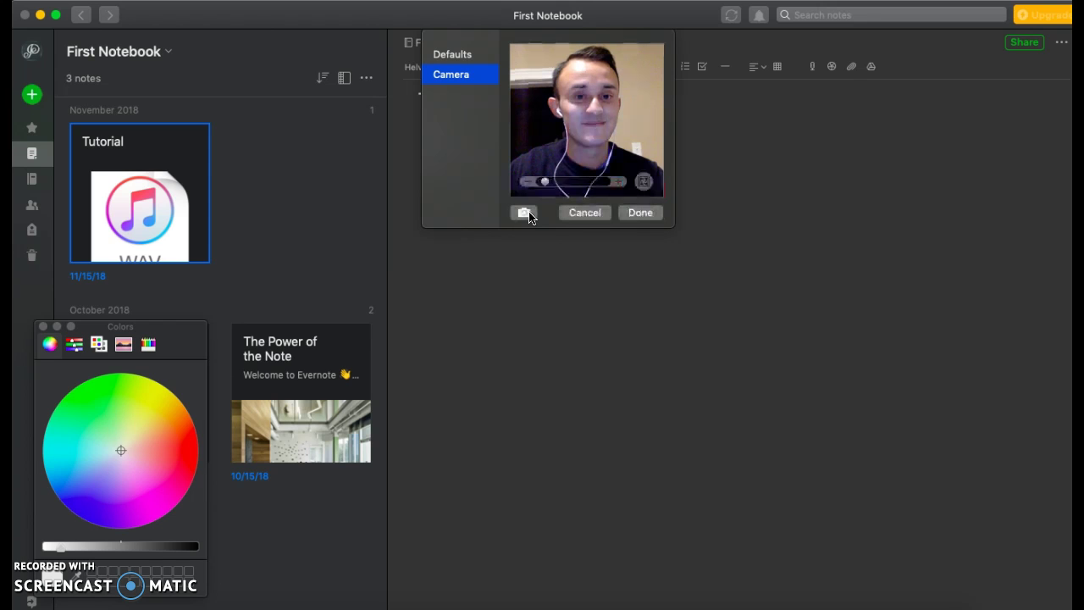
pyautogui.click(643, 213)
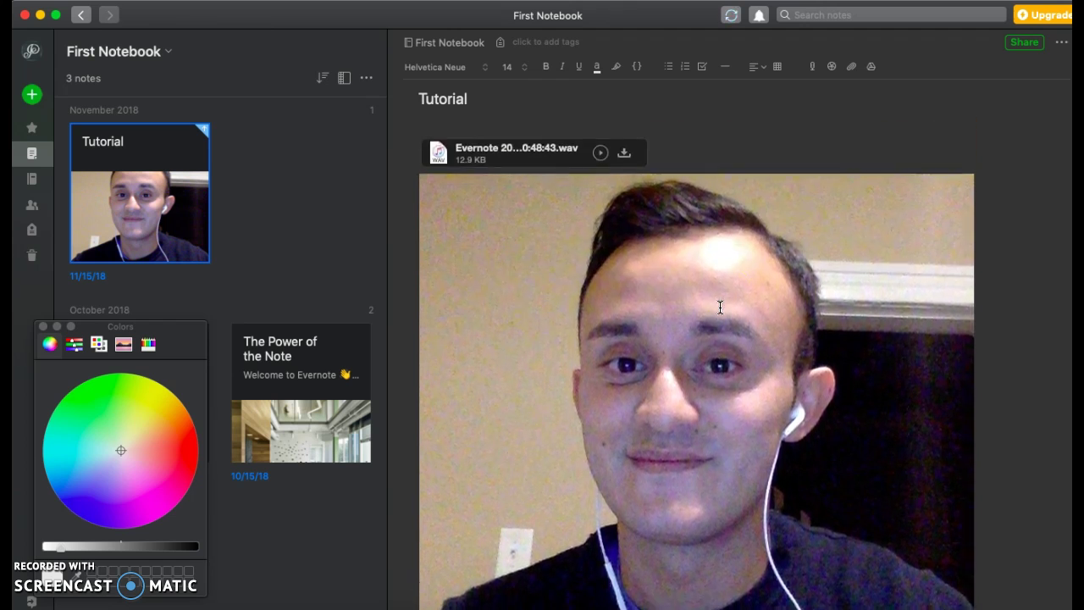
# - View the Downloads files available for attaching to the note, then cancel the file selection
pyautogui.click(764, 151)
pyautogui.click(852, 66)
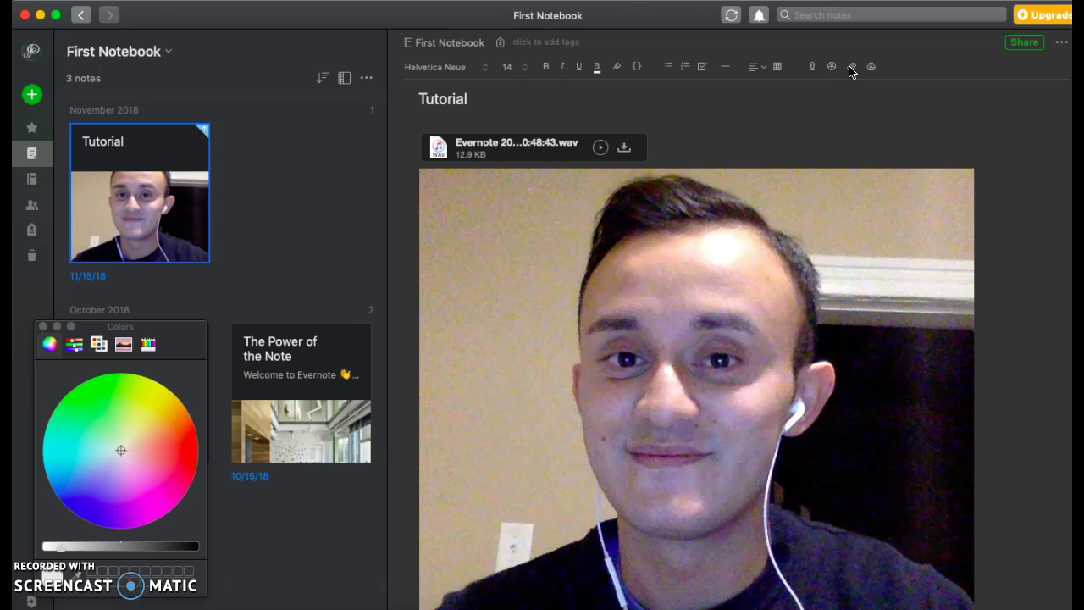
pyautogui.click(852, 68)
pyautogui.click(566, 186)
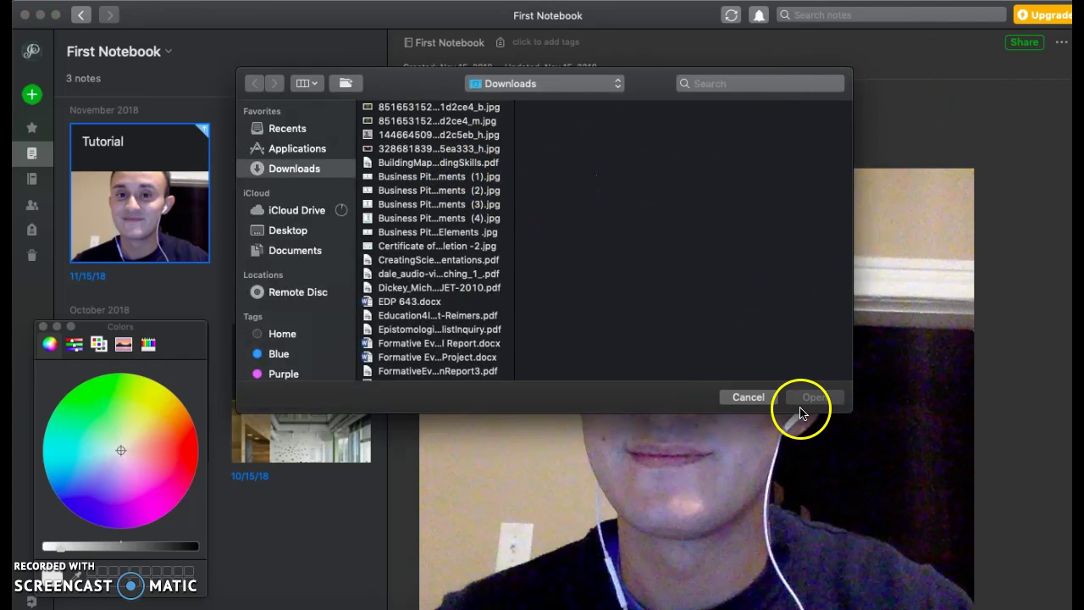
pyautogui.click(747, 398)
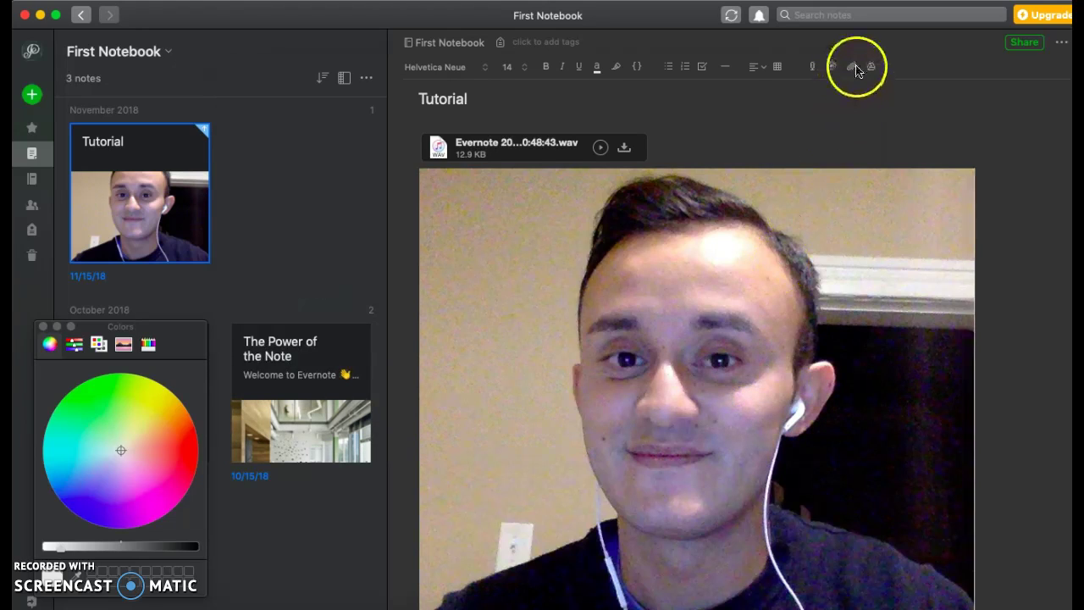
# - Browse Documents, Applications and Downloads for an attachment, preview Business Pitch Elements (1).jpg and CreatingScientificPosterPresentations.pdf, then cancel
pyautogui.click(852, 67)
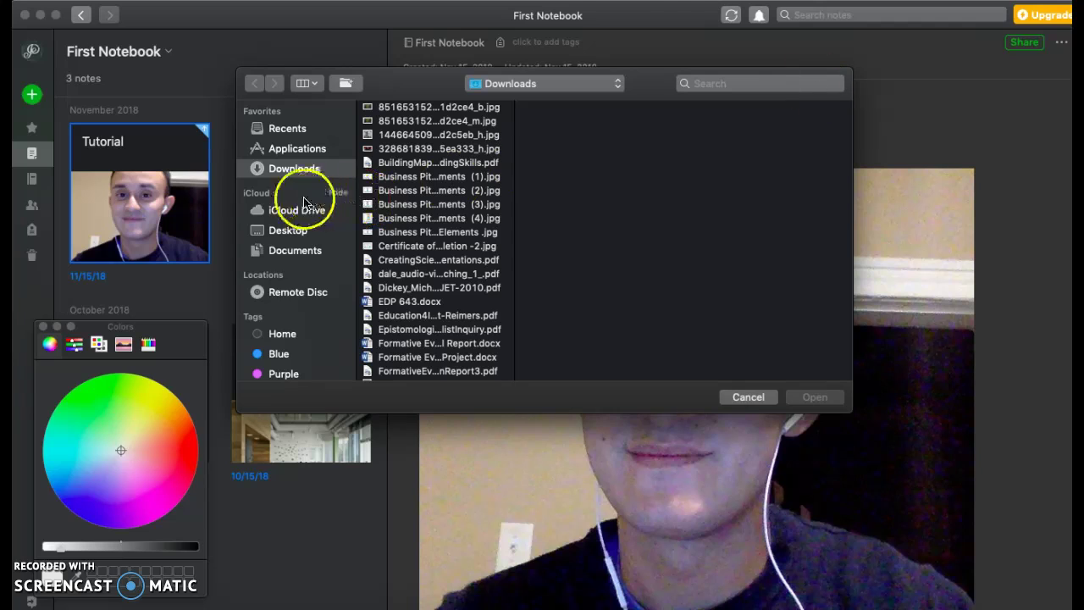
pyautogui.click(294, 252)
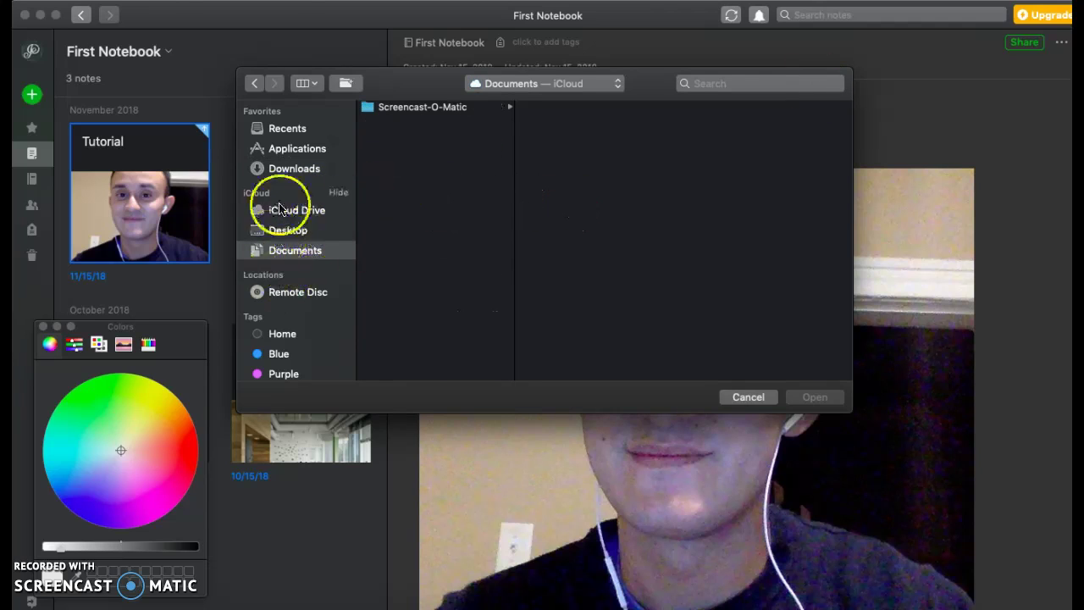
pyautogui.click(300, 149)
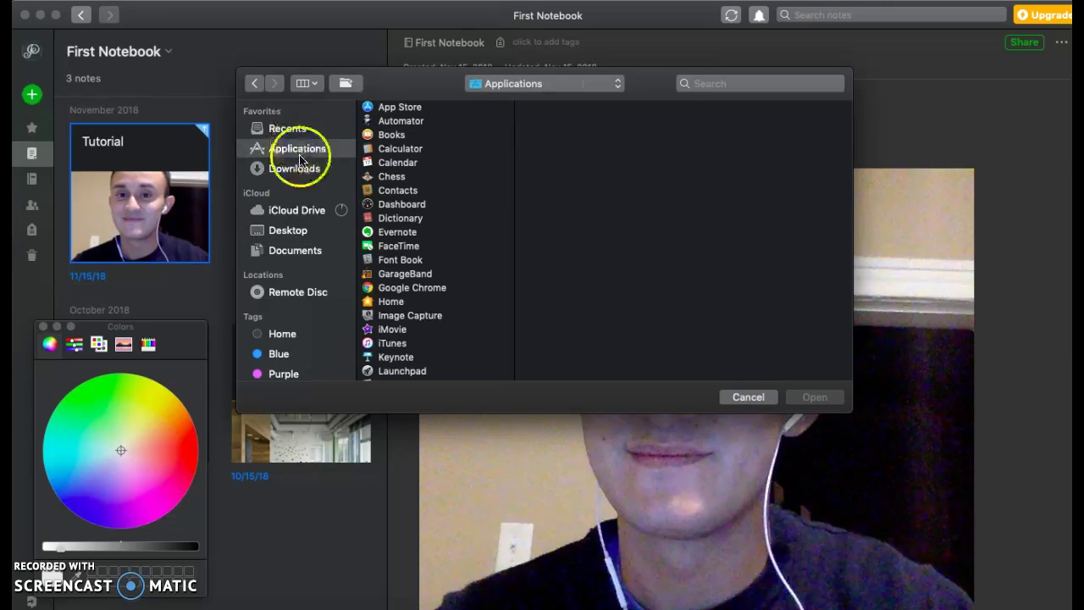
pyautogui.click(292, 169)
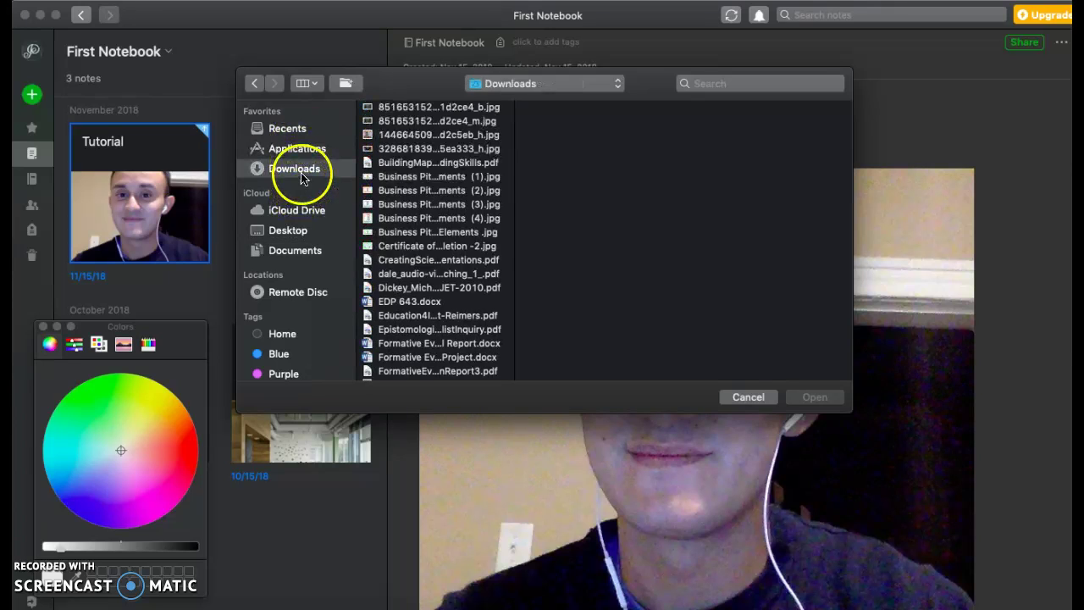
pyautogui.click(426, 178)
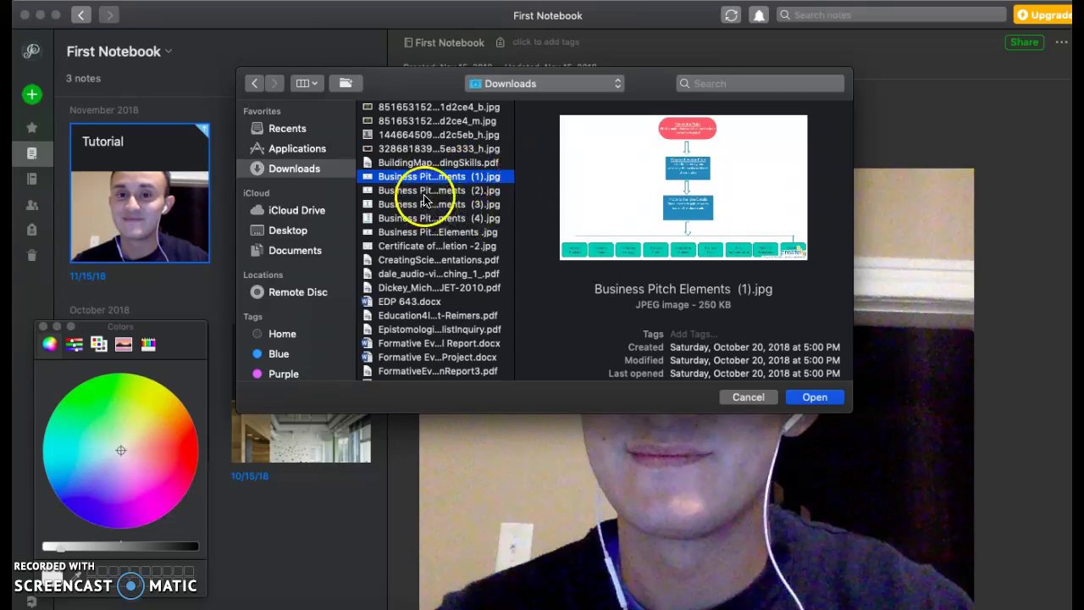
pyautogui.click(401, 193)
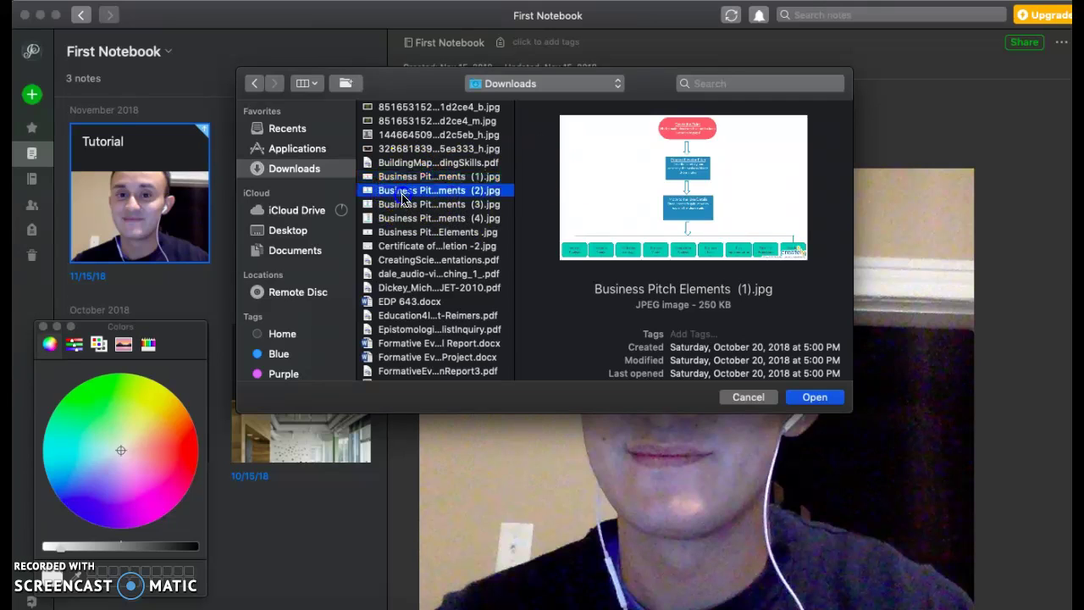
pyautogui.click(421, 273)
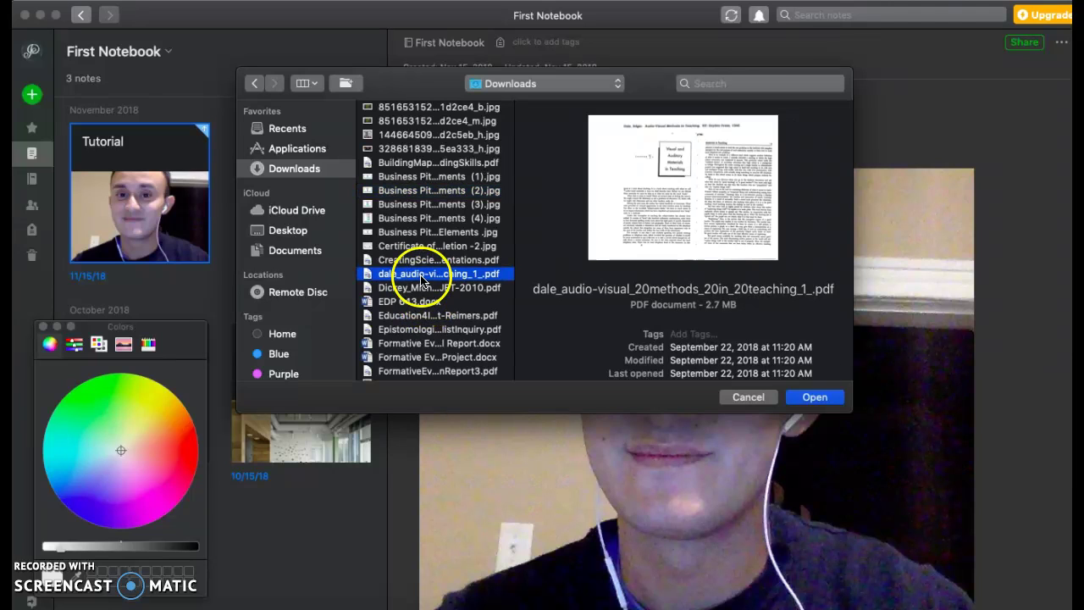
pyautogui.click(423, 261)
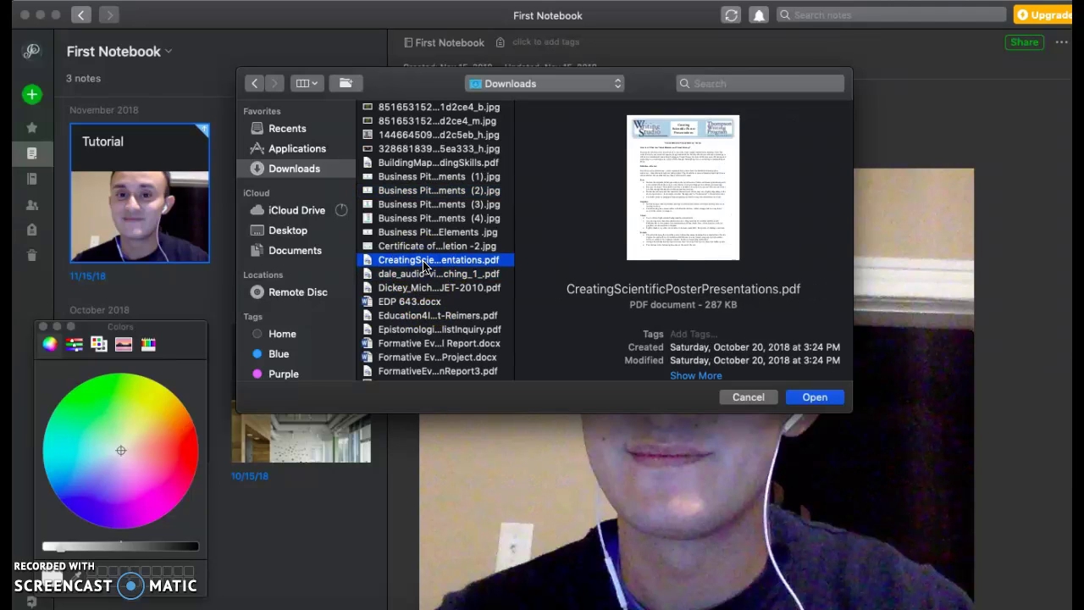
pyautogui.click(745, 396)
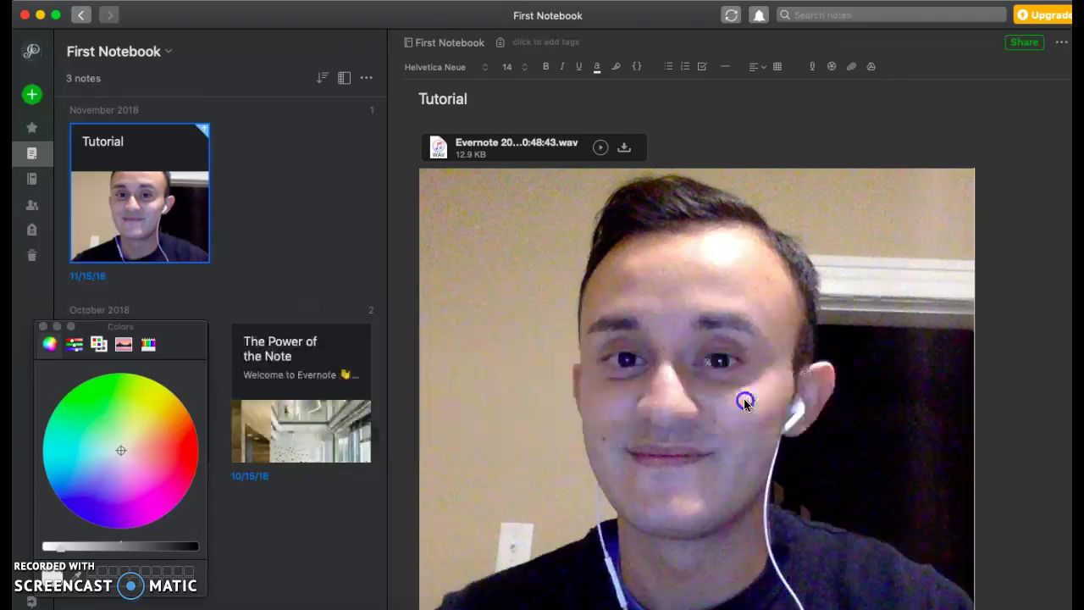
# - Place the text cursor on the line below the inserted photo
pyautogui.scroll(-5, 823, 264)
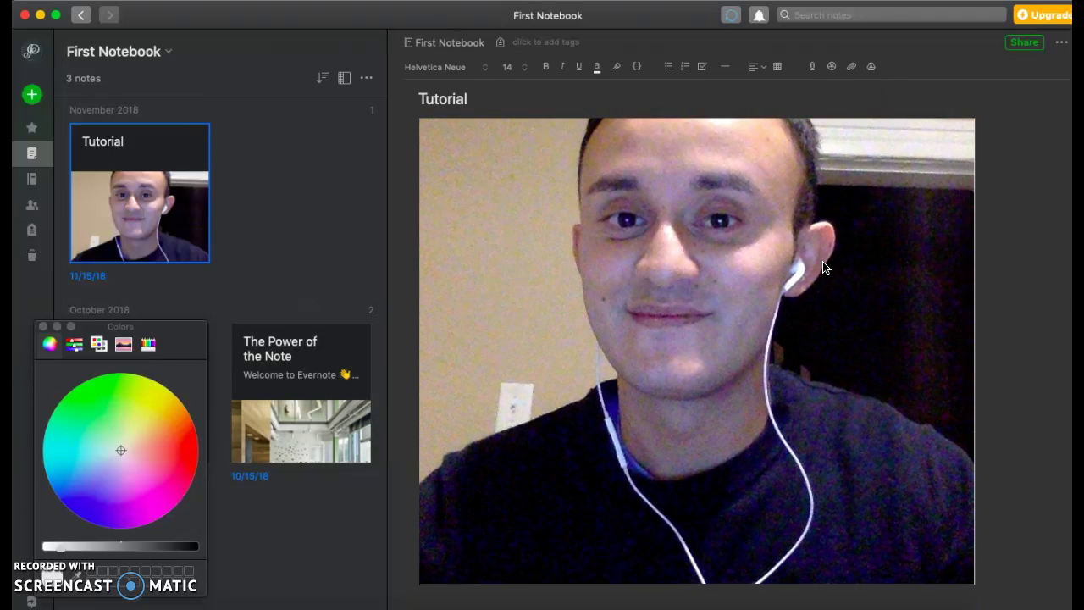
pyautogui.click(997, 575)
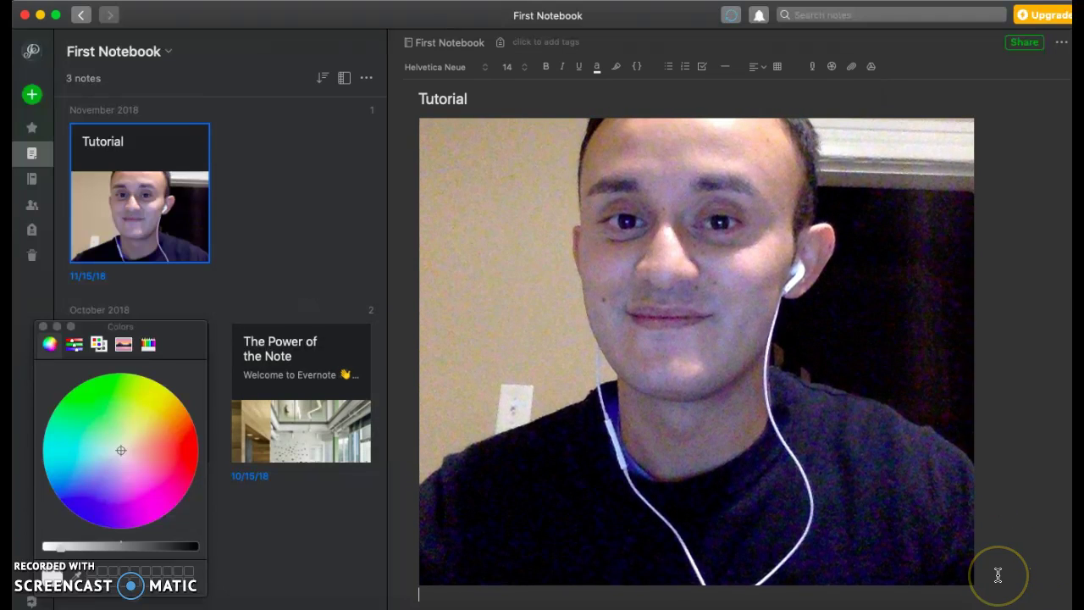
# - Write "This is a tutorial about Evernote" below the photo in the note and close the Colors window
pyautogui.write('This')
pyautogui.press('BackSpace')
pyautogui.press('BackSpace')
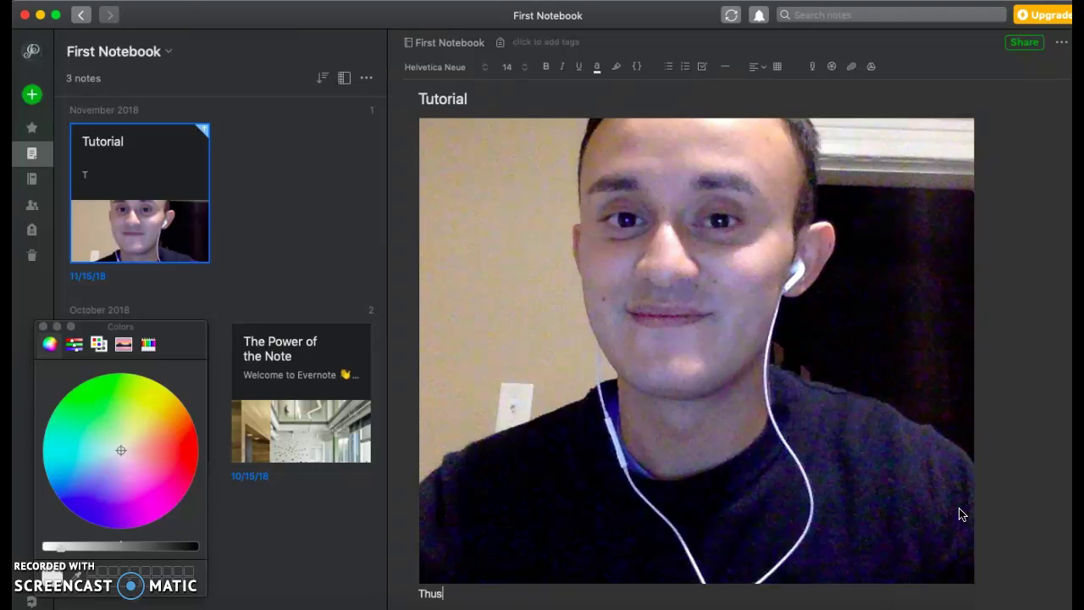
pyautogui.write('This is a tutorial about Ev')
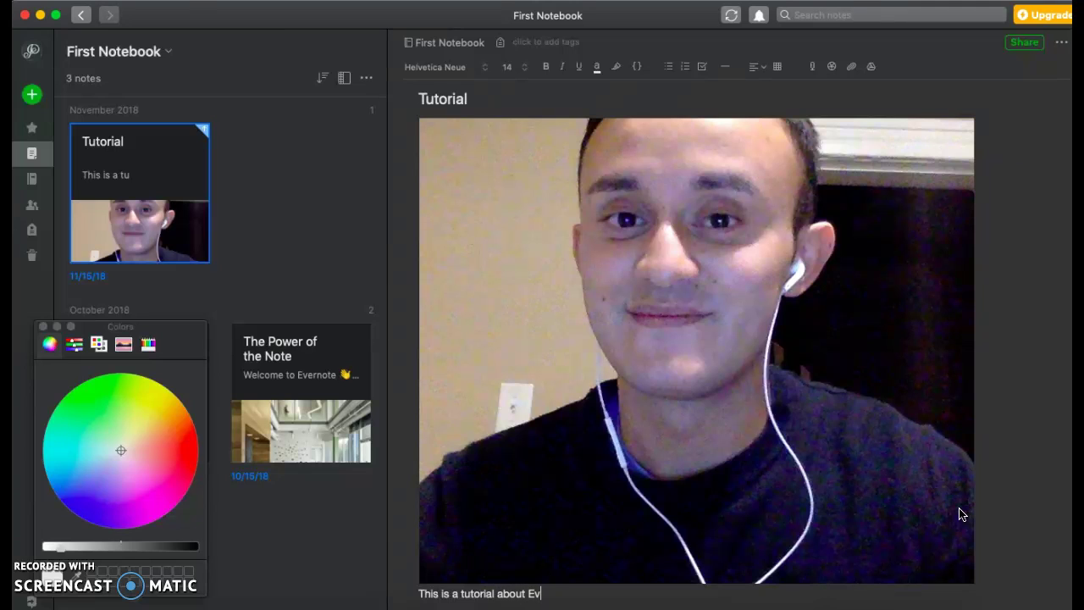
pyautogui.write('e')
pyautogui.click(1040, 359)
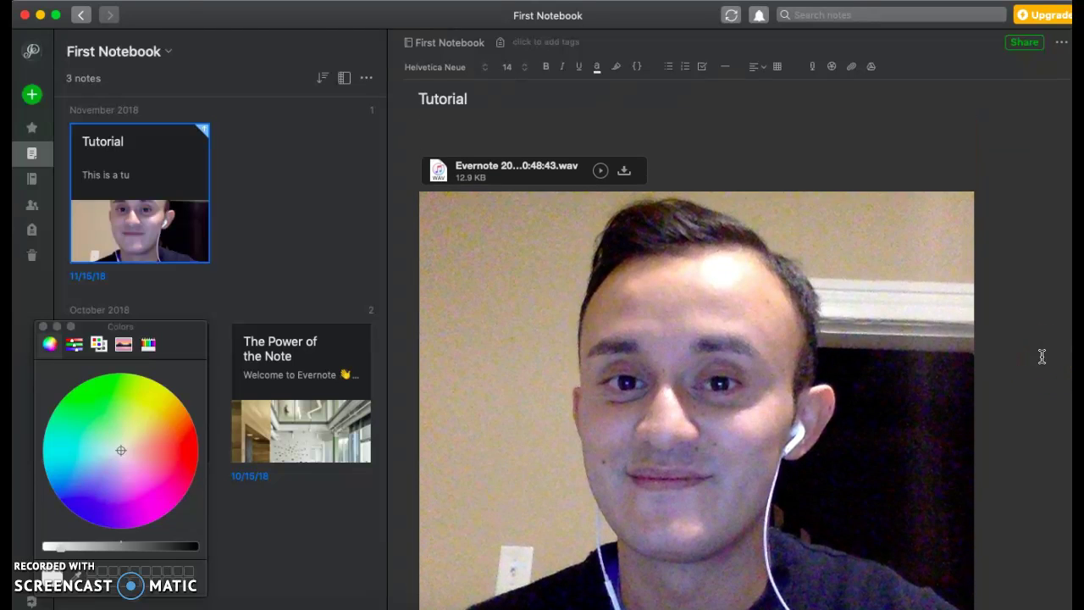
pyautogui.click(483, 195)
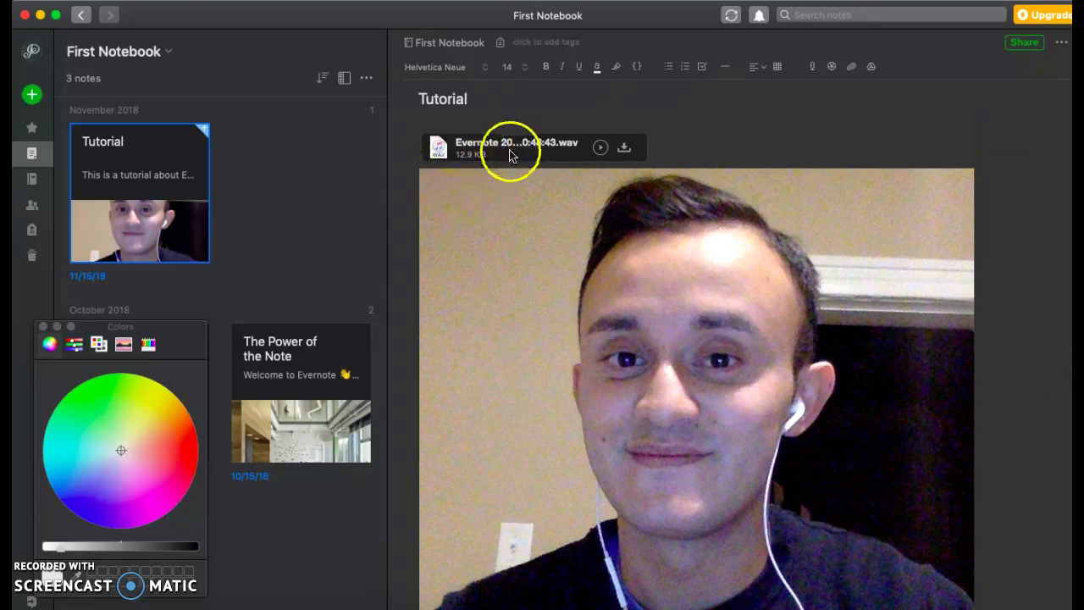
pyautogui.scroll(-5, 622, 295)
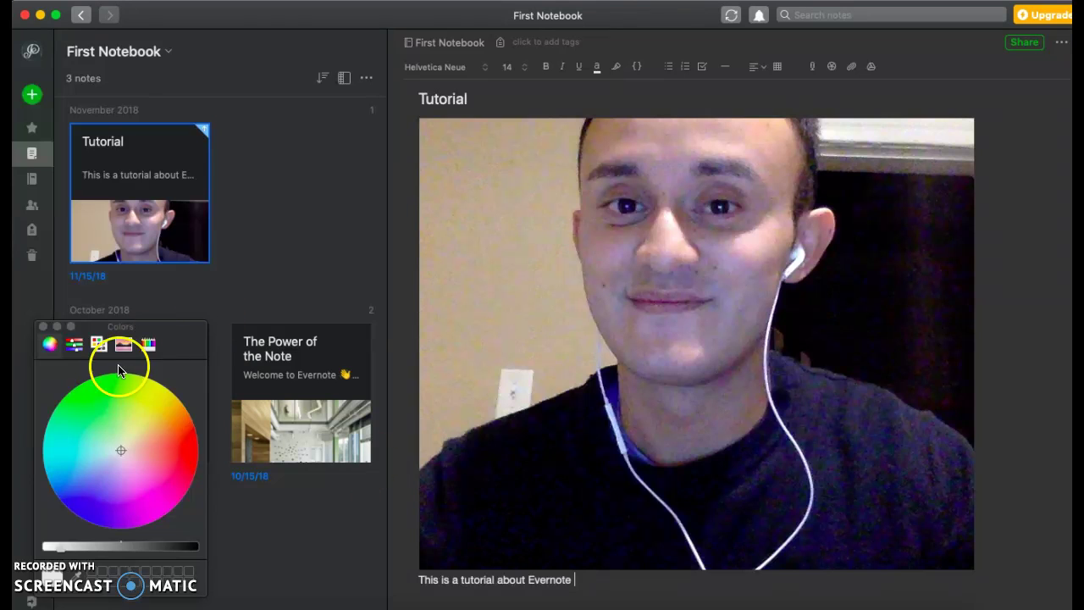
pyautogui.click(43, 326)
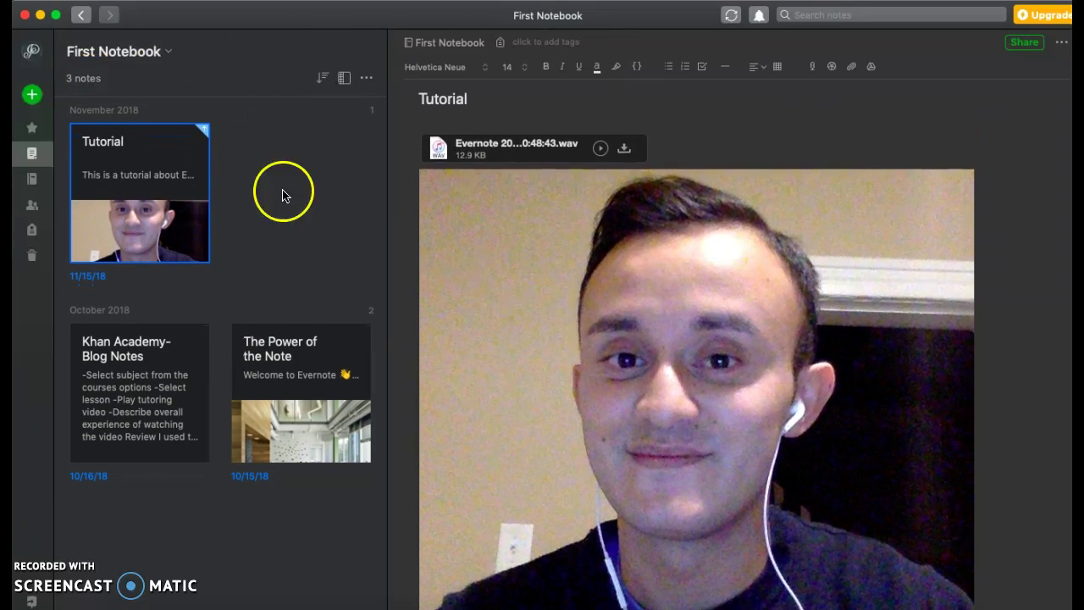
# - Go to the list of notebooks and create a private notebook named "Tutorials 1"
pyautogui.click(34, 155)
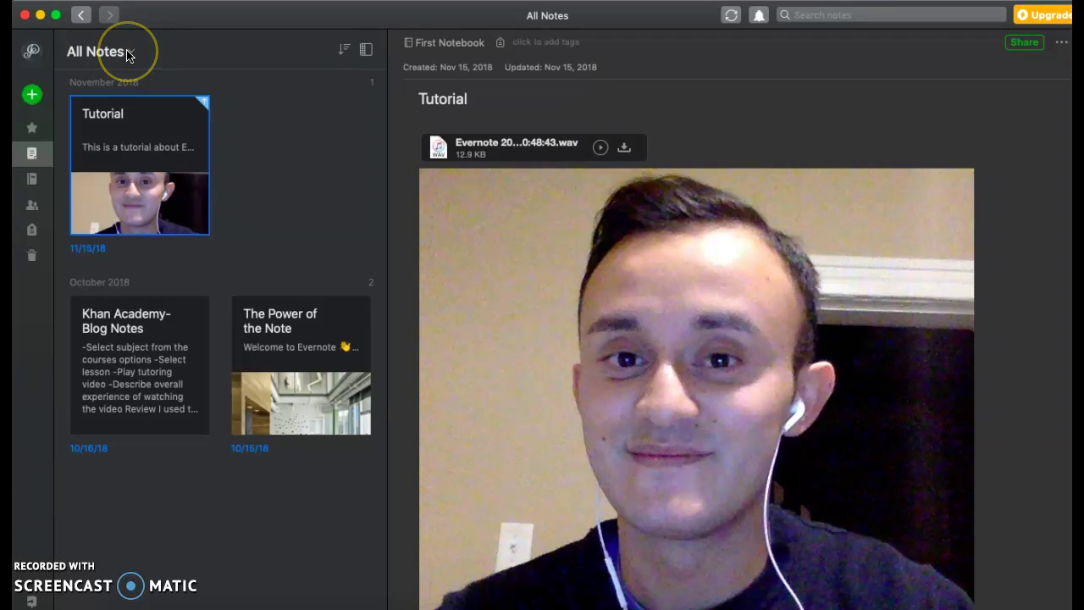
pyautogui.click(31, 180)
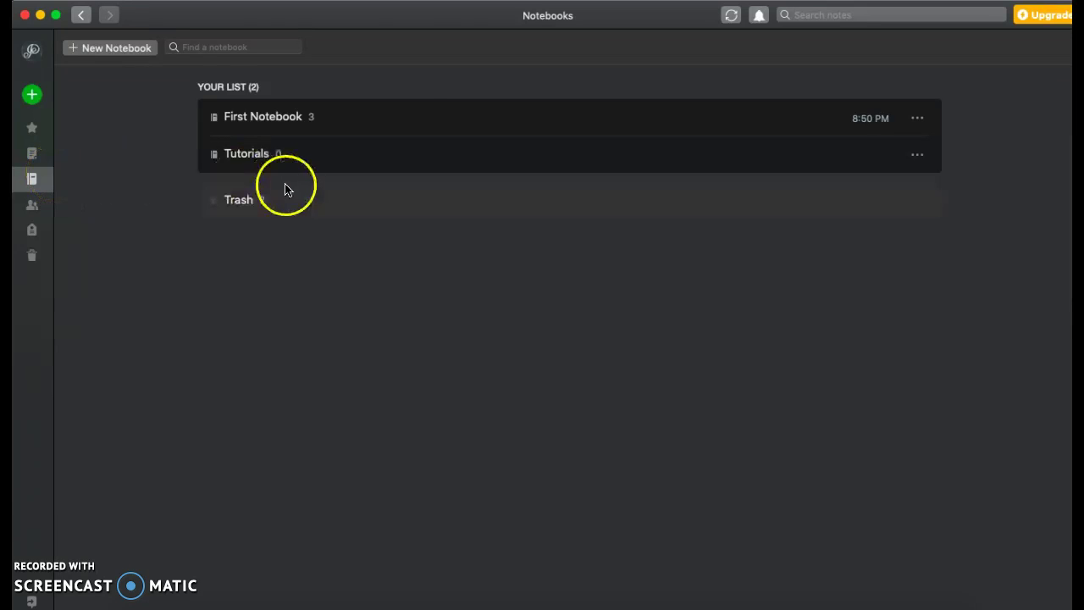
pyautogui.click(121, 48)
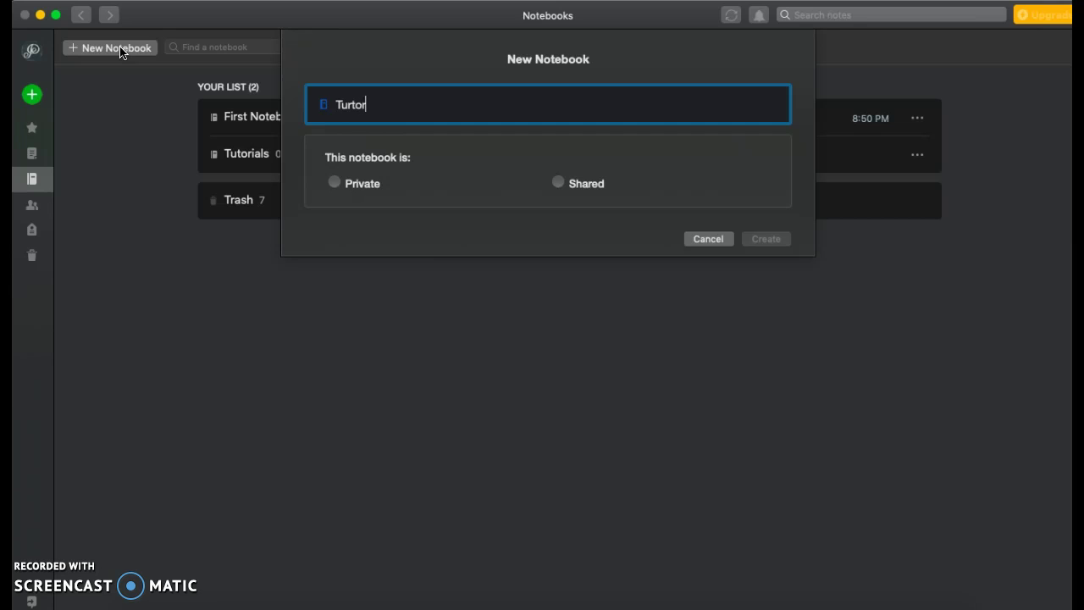
pyautogui.write('ls')
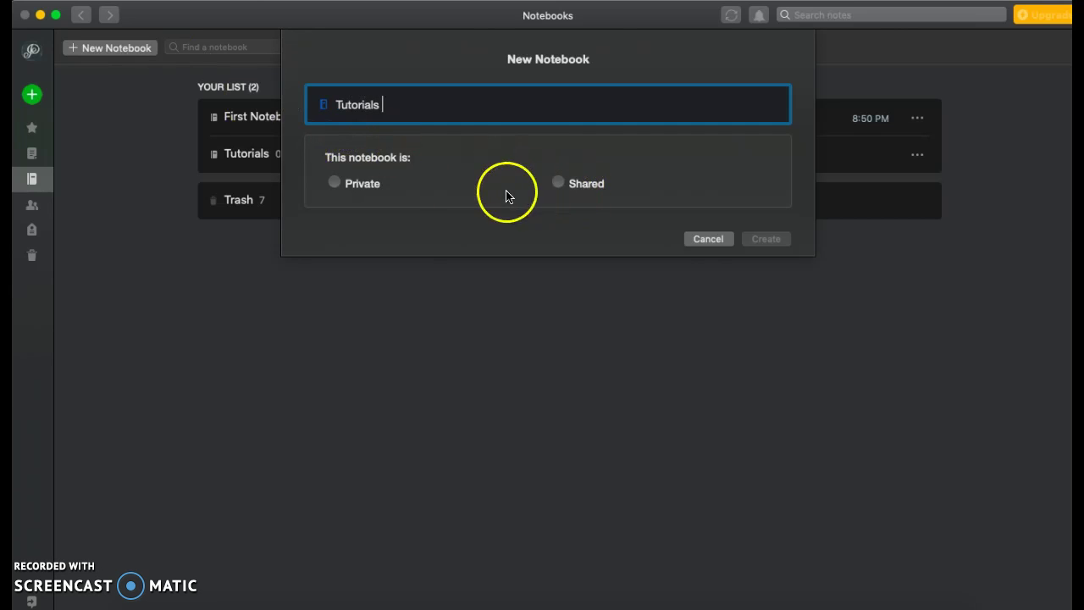
pyautogui.click(334, 183)
pyautogui.click(772, 281)
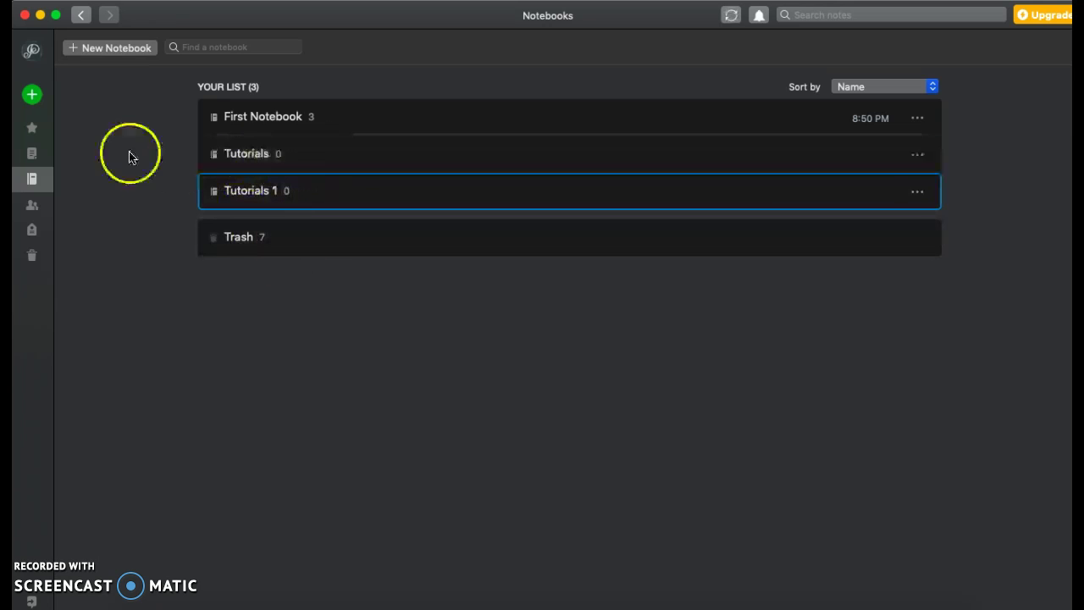
# - Return to all notes and view the additional actions available for the Tutorial note without choosing one
pyautogui.click(33, 153)
pyautogui.click(569, 214)
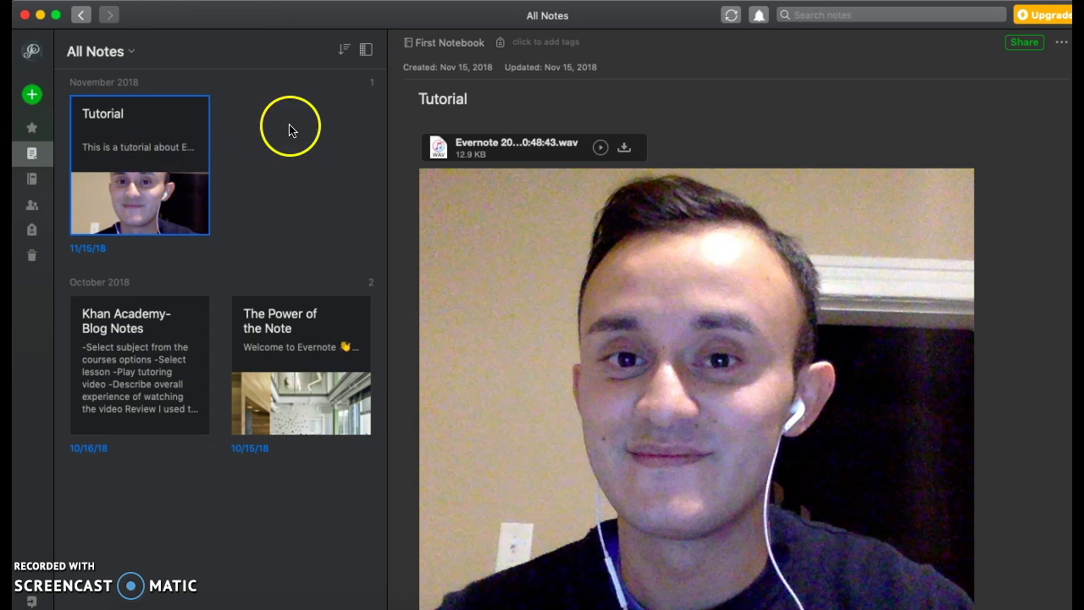
pyautogui.click(1061, 45)
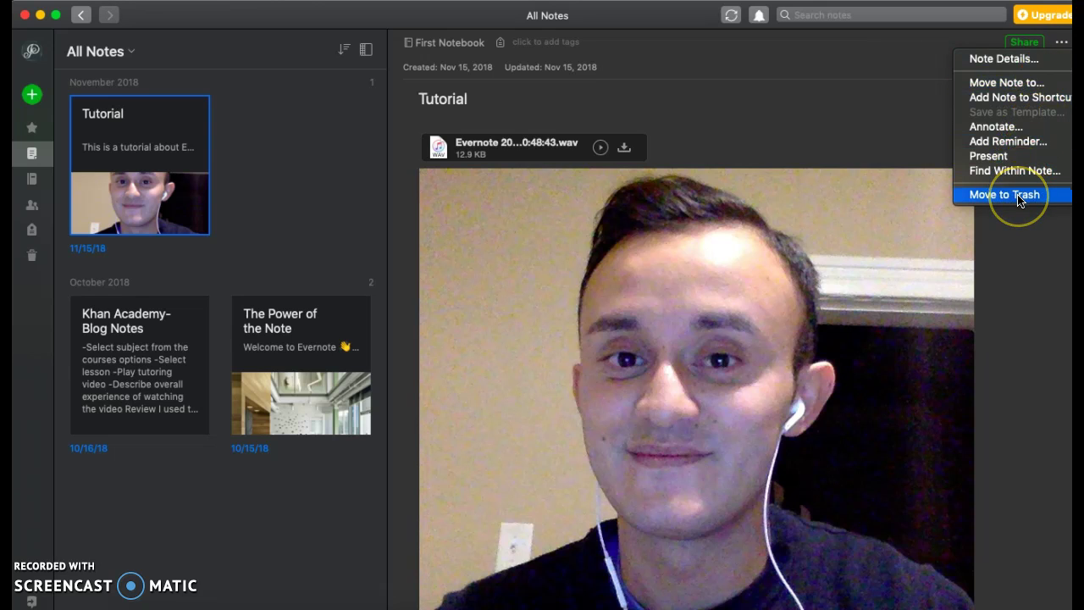
pyautogui.click(899, 117)
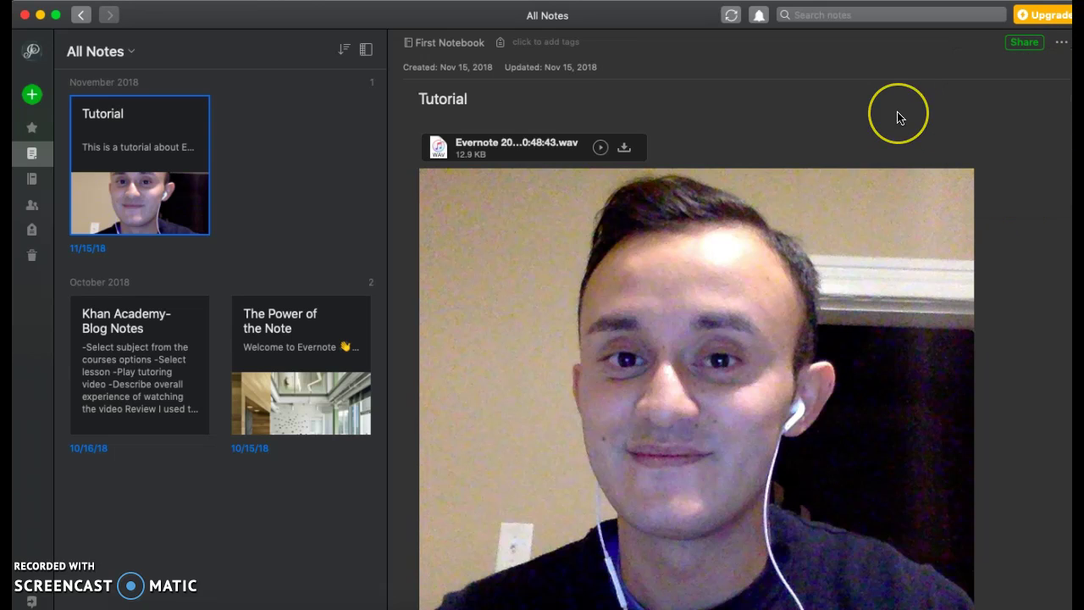
# - Open sharing for the Tutorial note, add a contact's e-mail as recipient, and review the permission choices and message field
pyautogui.click(1022, 46)
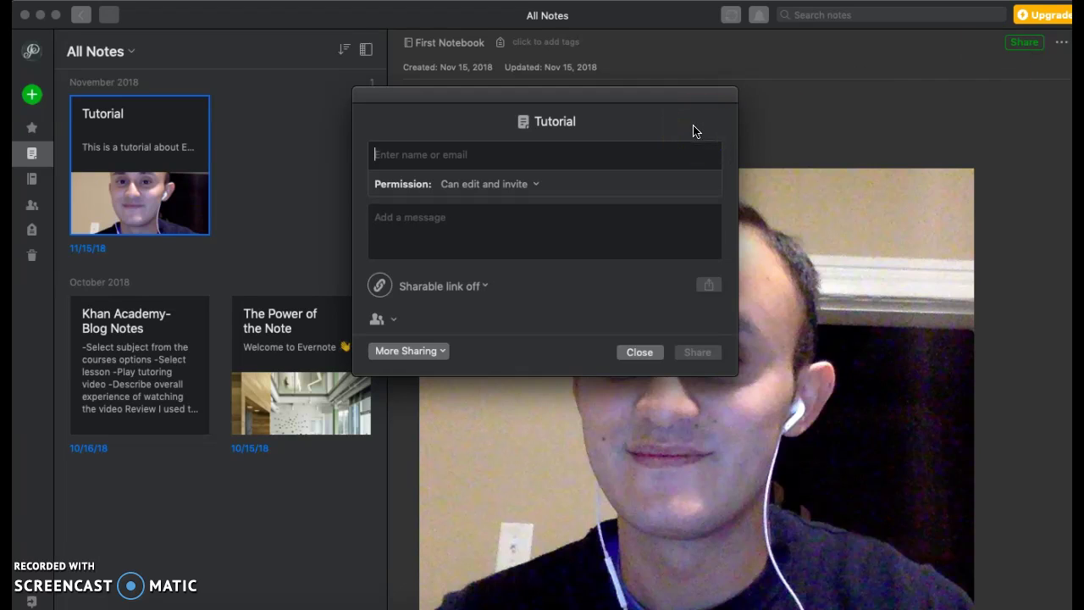
pyautogui.write('y')
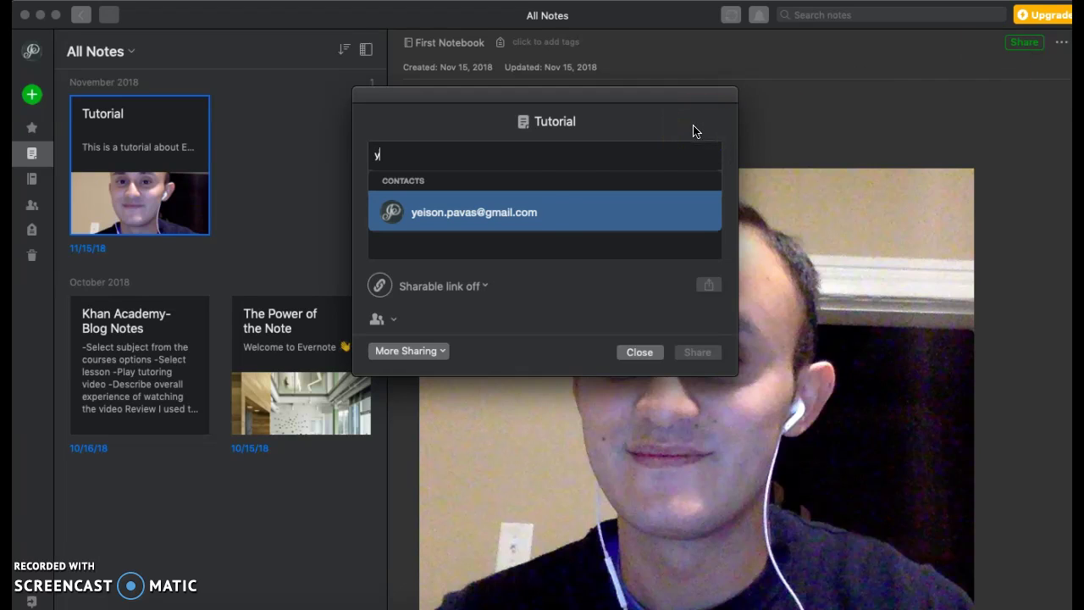
pyautogui.click(546, 211)
pyautogui.click(535, 189)
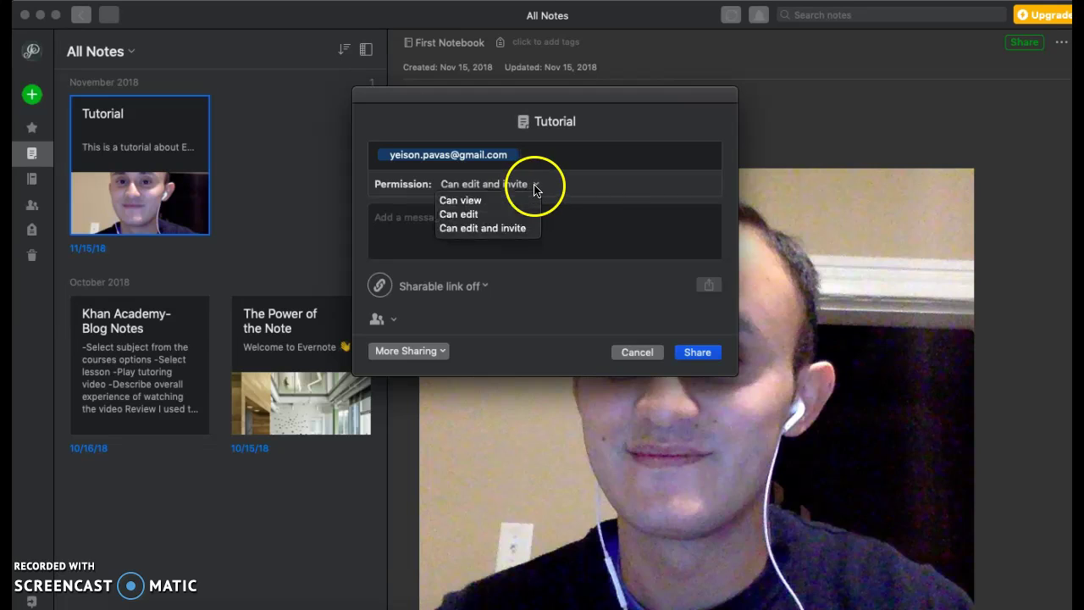
pyautogui.click(574, 236)
pyautogui.click(526, 226)
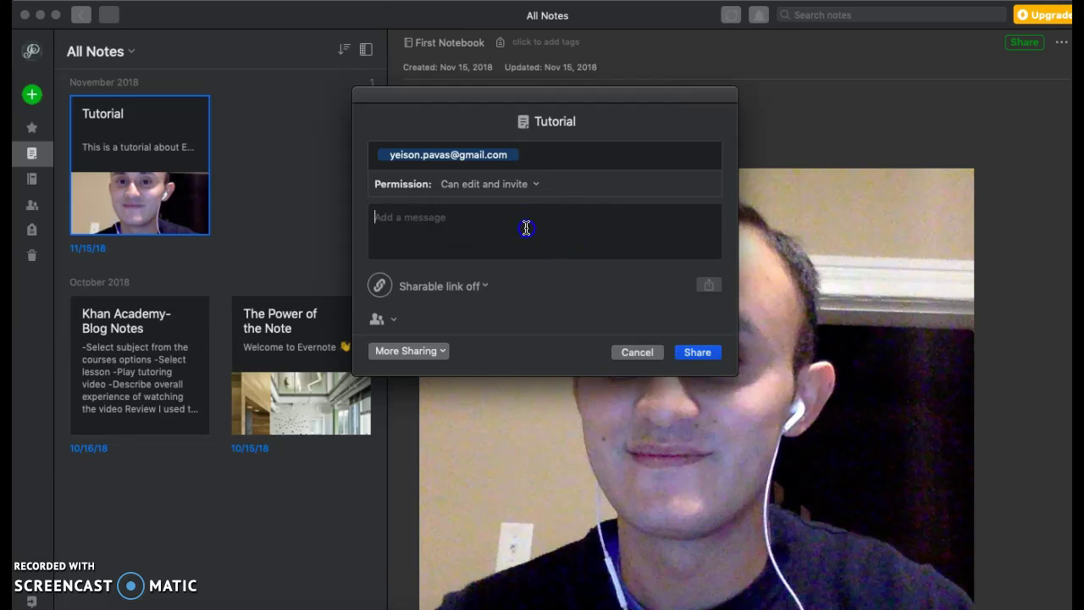
# - Set the Tutorial note's sharable link to "Anyone with the link can view", then cancel the sharing invitation
pyautogui.click(502, 364)
pyautogui.click(485, 288)
pyautogui.moveTo(555, 292); pyautogui.dragTo(457, 288)
pyautogui.click(471, 288)
pyautogui.click(380, 285)
pyautogui.click(478, 290)
pyautogui.click(486, 292)
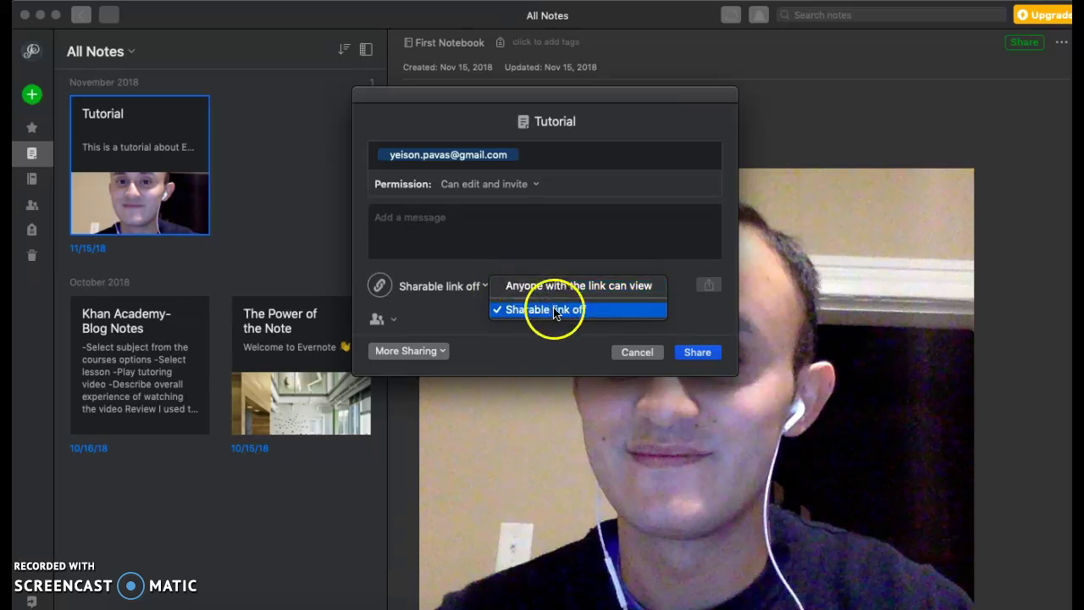
pyautogui.click(566, 288)
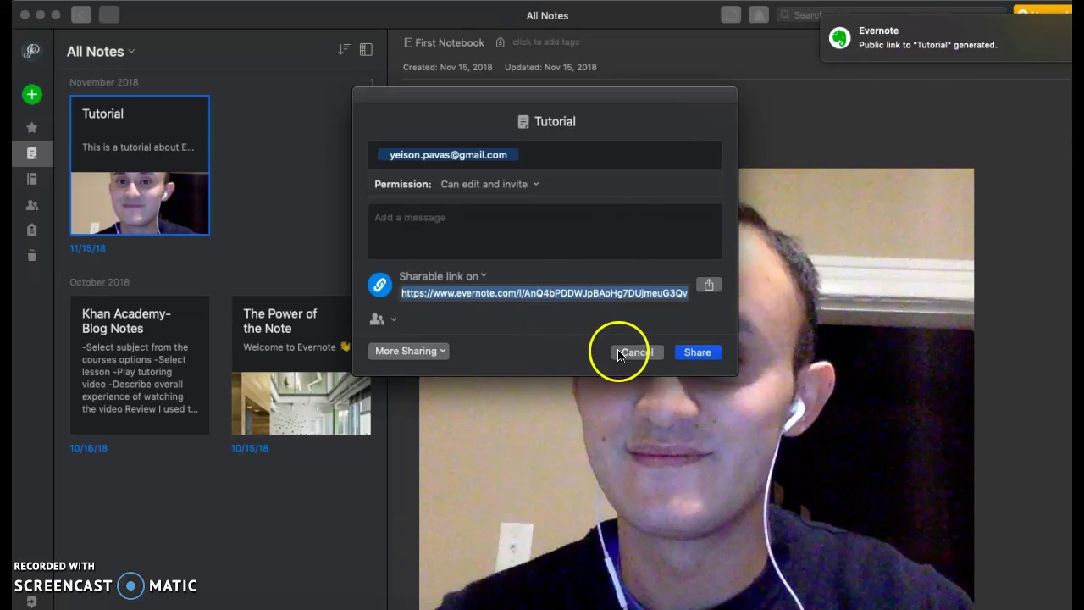
pyautogui.click(651, 353)
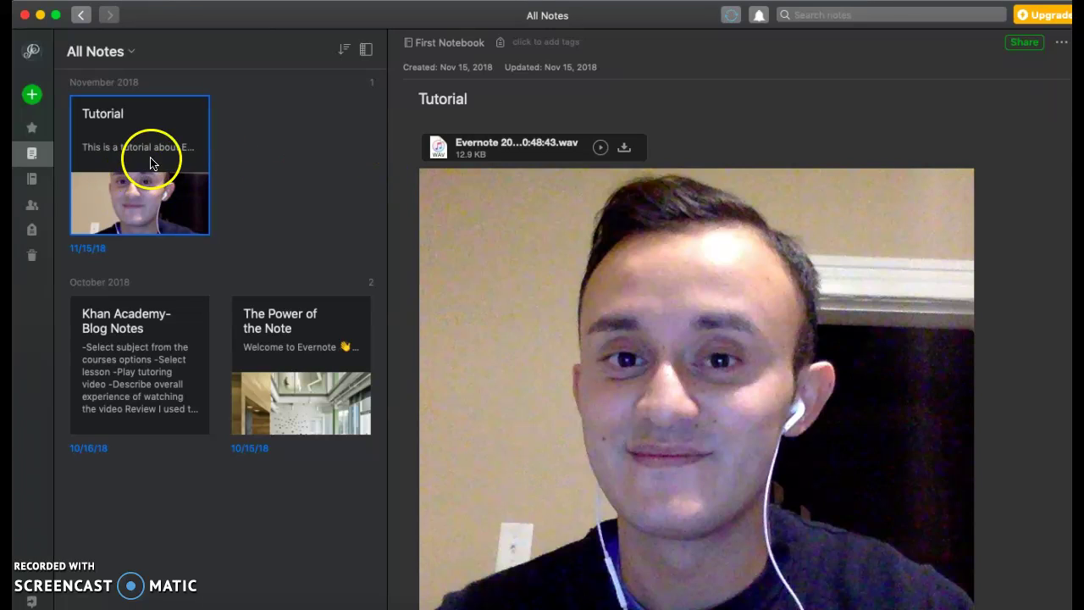
# - Move the Tutorial note to the trash and look through the deleted notes
pyautogui.click(1061, 47)
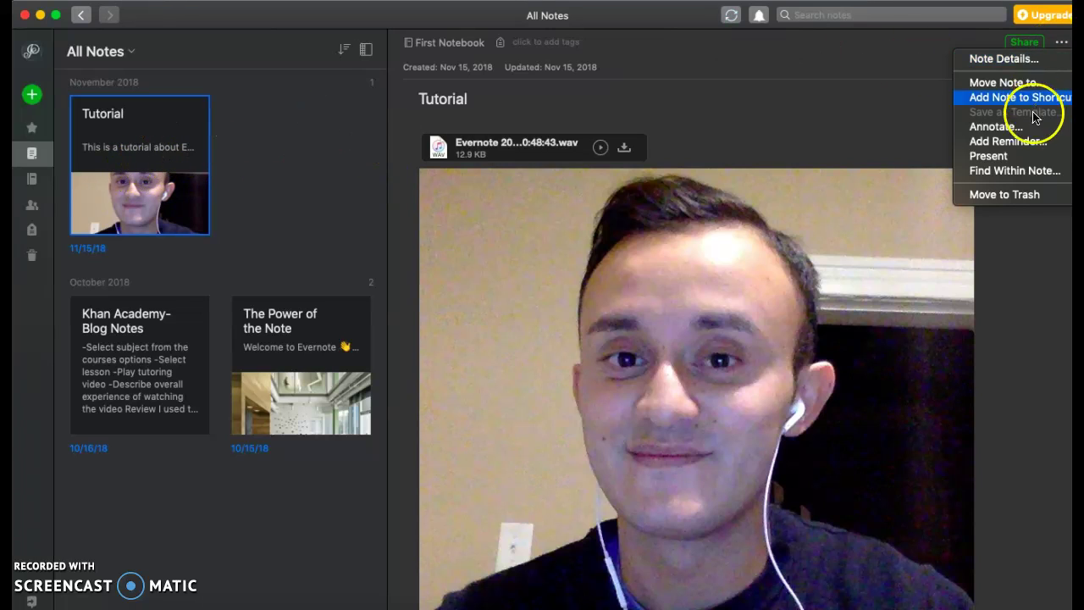
pyautogui.click(1013, 196)
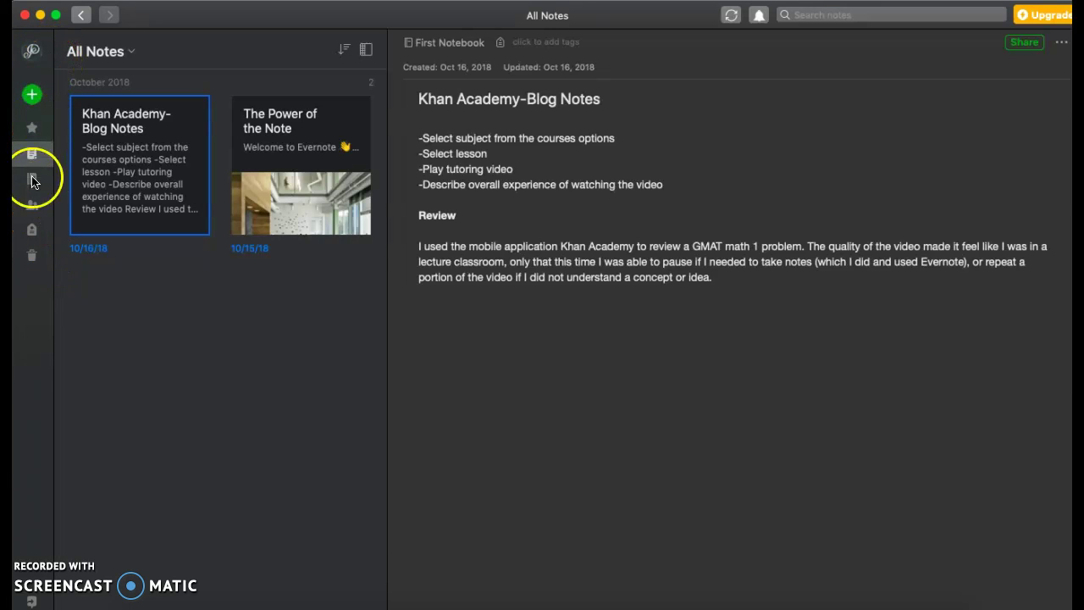
pyautogui.click(33, 258)
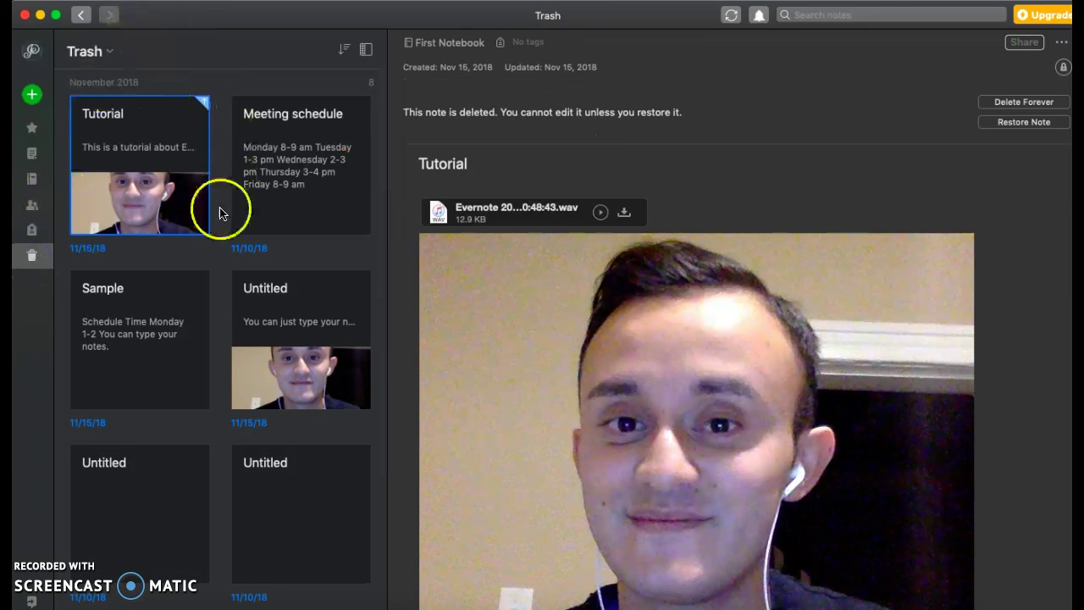
pyautogui.scroll(-5, 220, 213)
pyautogui.scroll(5, 220, 212)
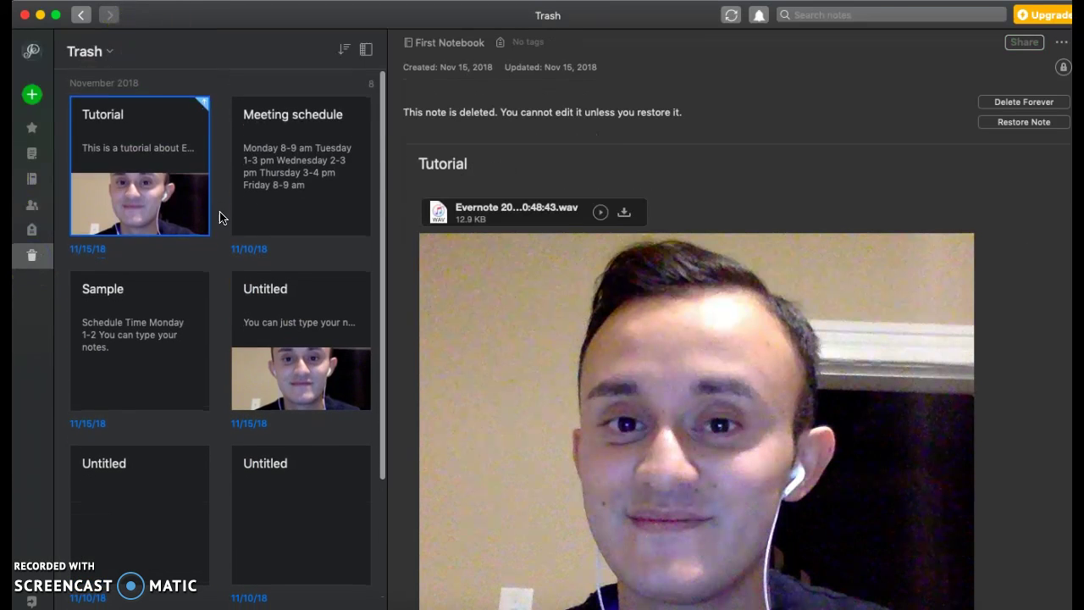
# - Restore the deleted Tutorial note to its original notebook and return to all notes
pyautogui.click(184, 164)
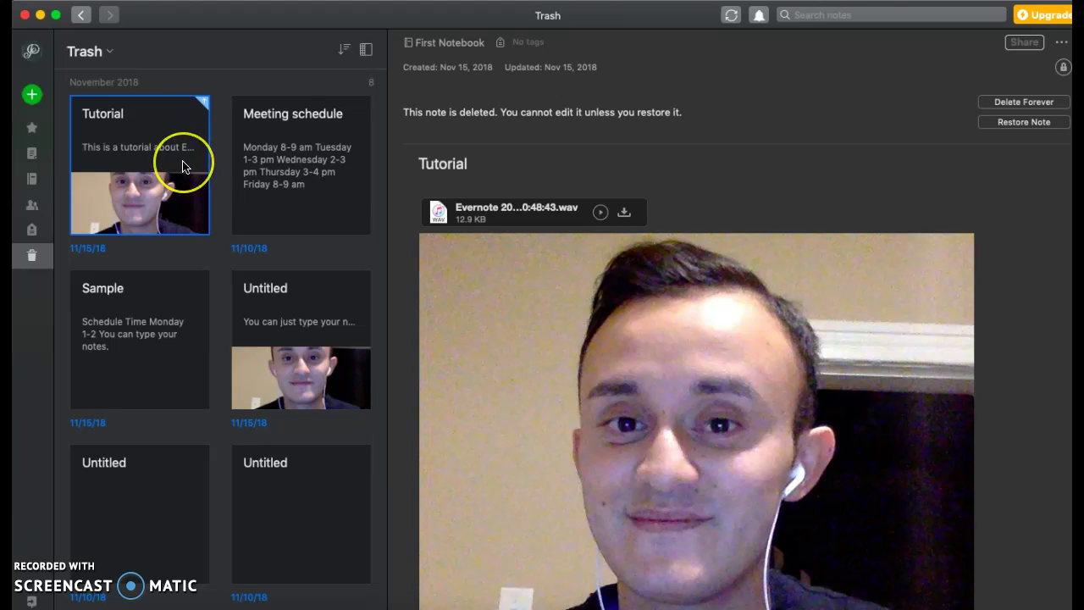
pyautogui.click(289, 168)
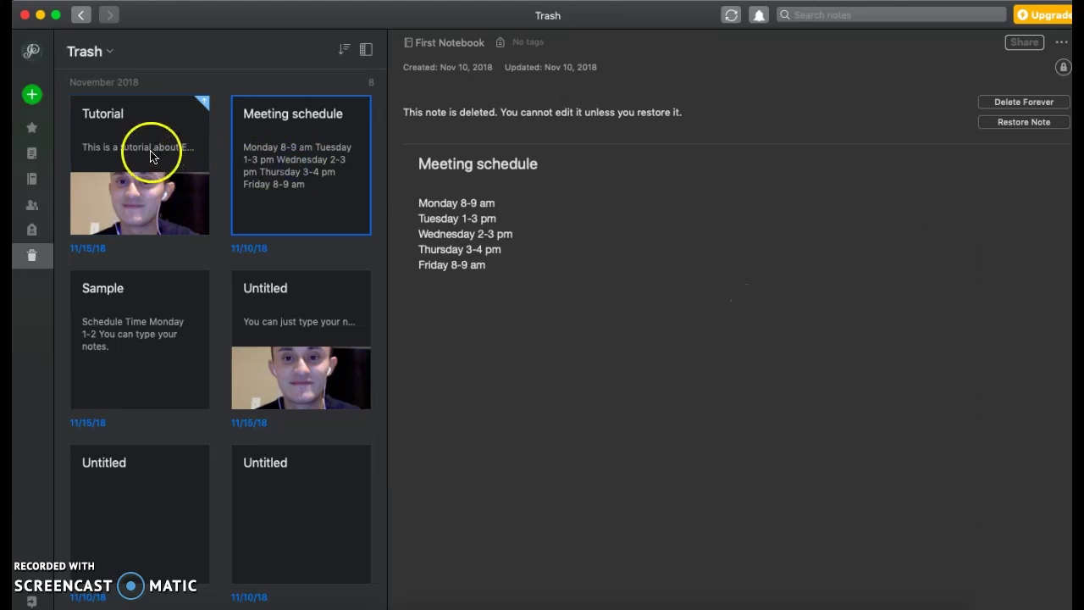
pyautogui.click(150, 153)
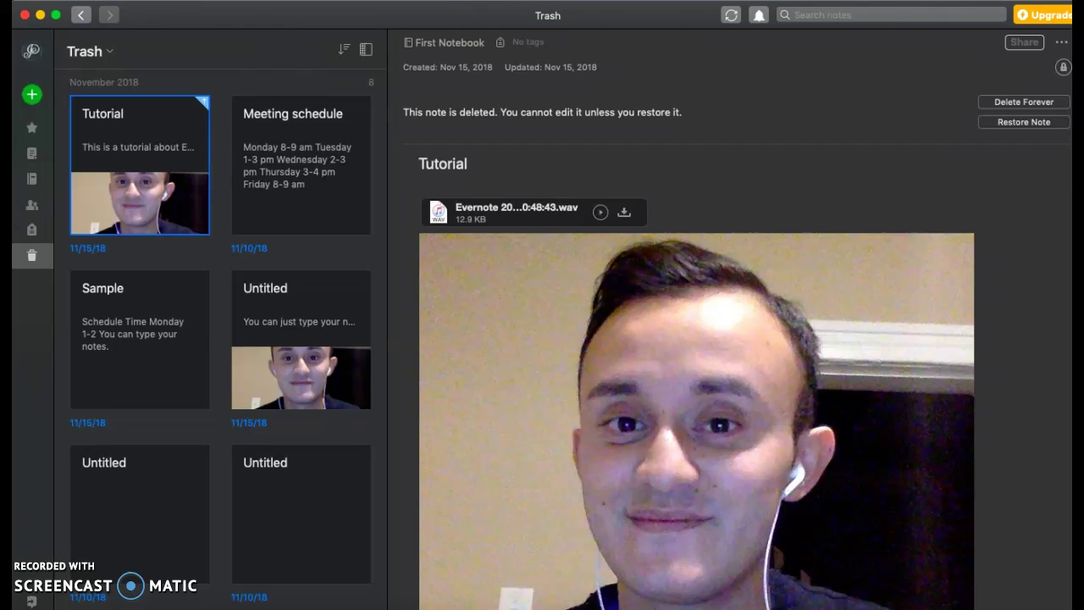
pyautogui.click(1024, 125)
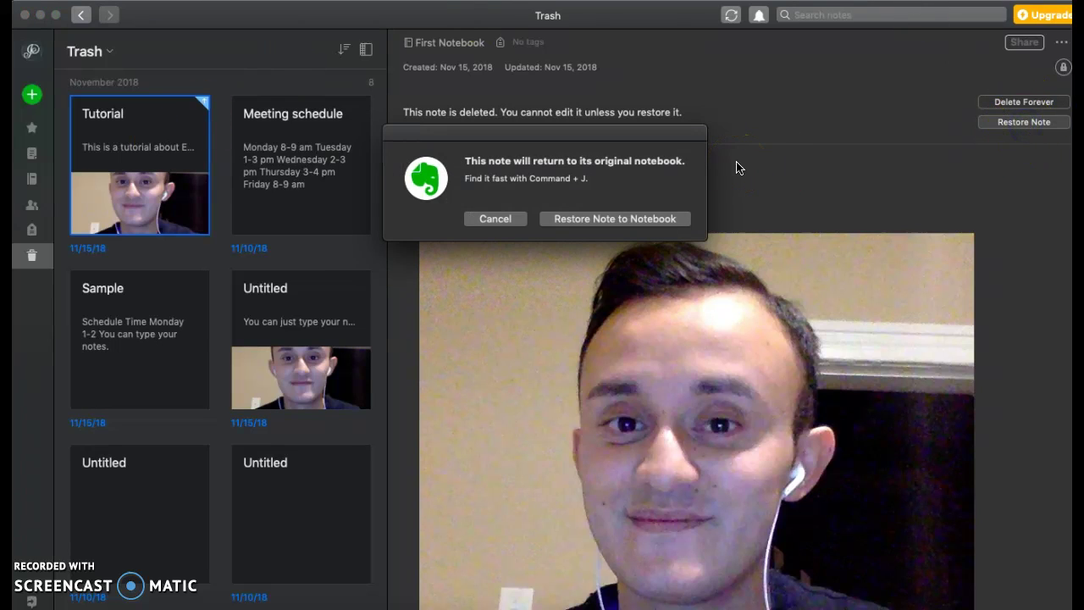
pyautogui.click(605, 222)
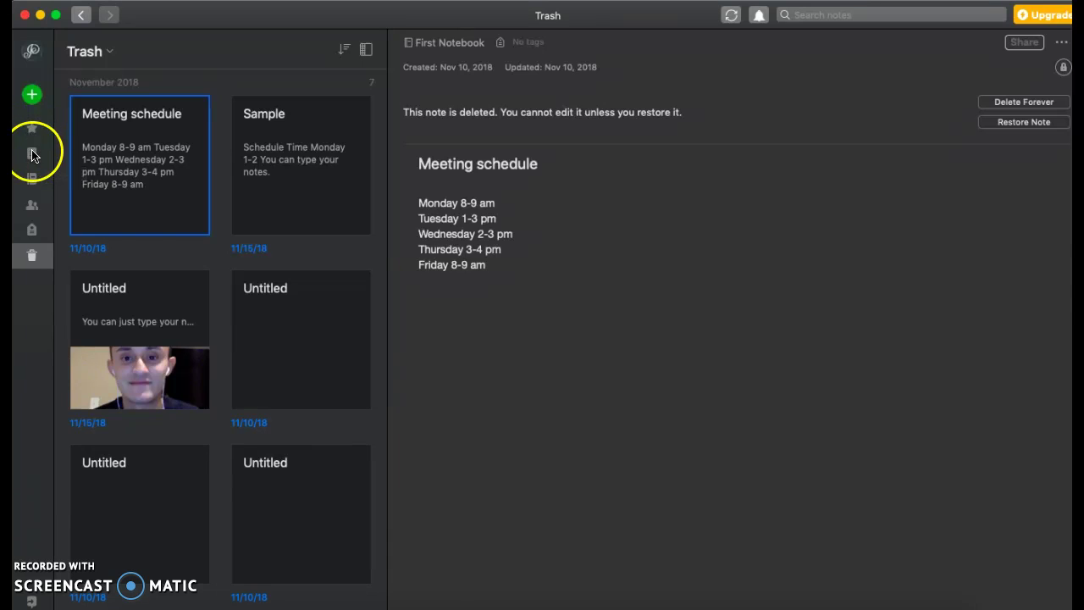
pyautogui.click(32, 153)
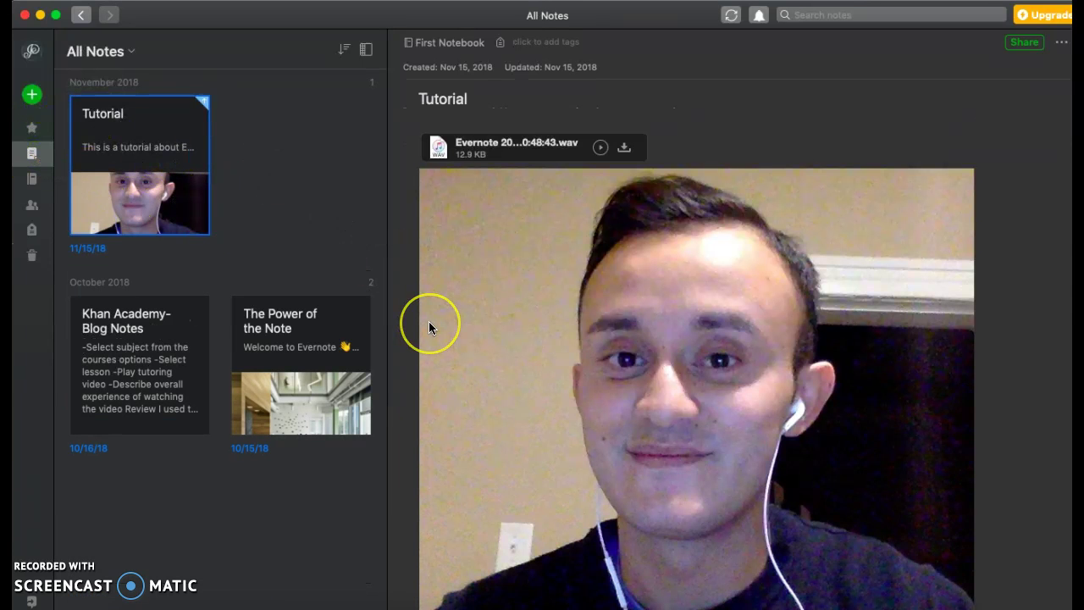
# - Delete the photo from the Tutorial note
pyautogui.scroll(-2, 428, 327)
pyautogui.scroll(-3, 429, 328)
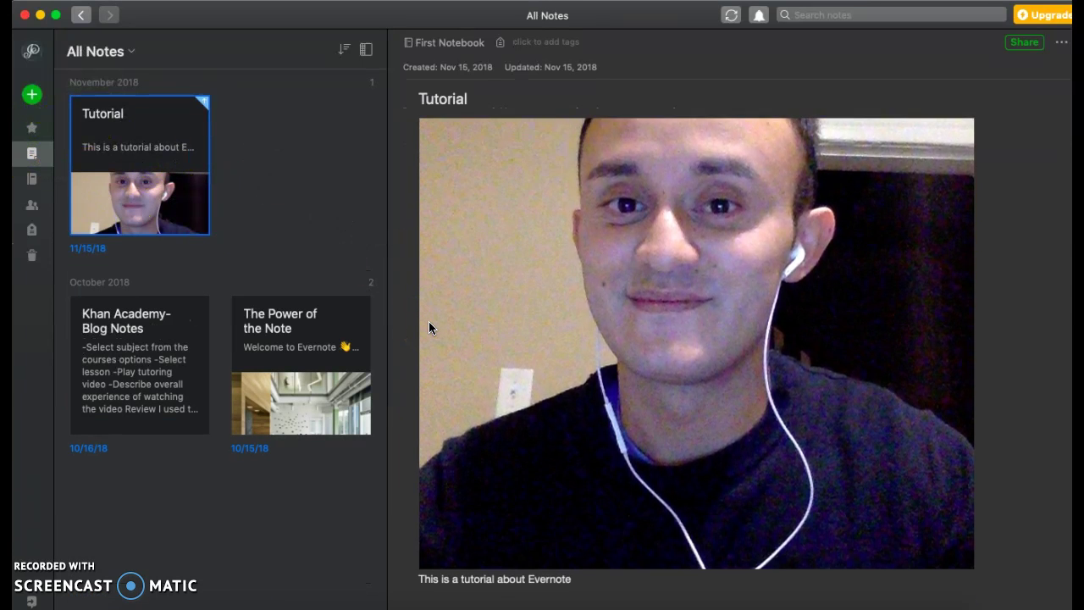
pyautogui.scroll(2, 428, 327)
pyautogui.click(555, 284)
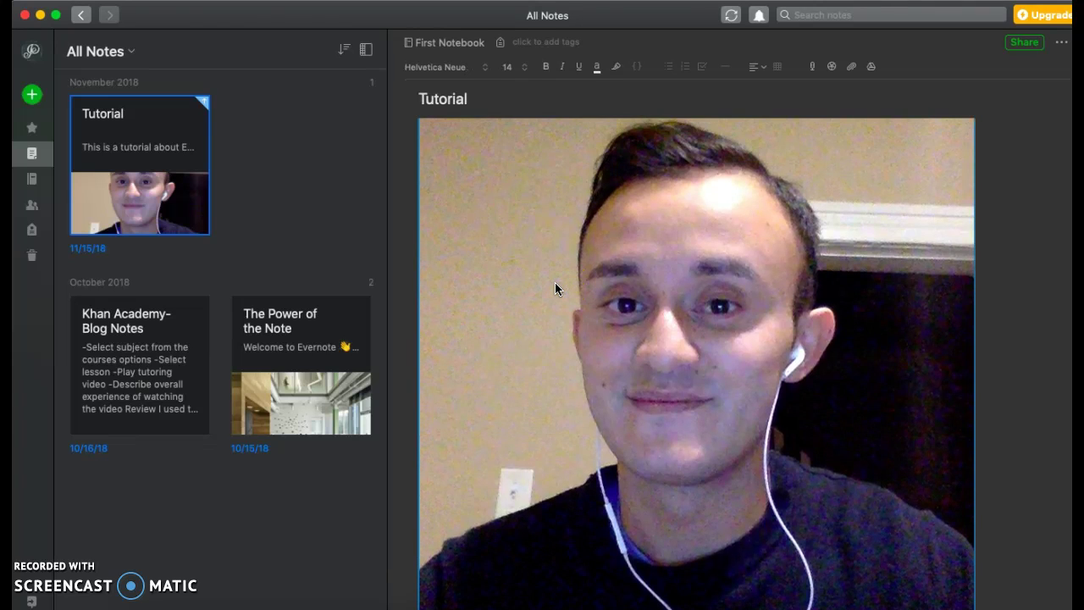
pyautogui.scroll(2, 555, 288)
pyautogui.press('BackSpace')
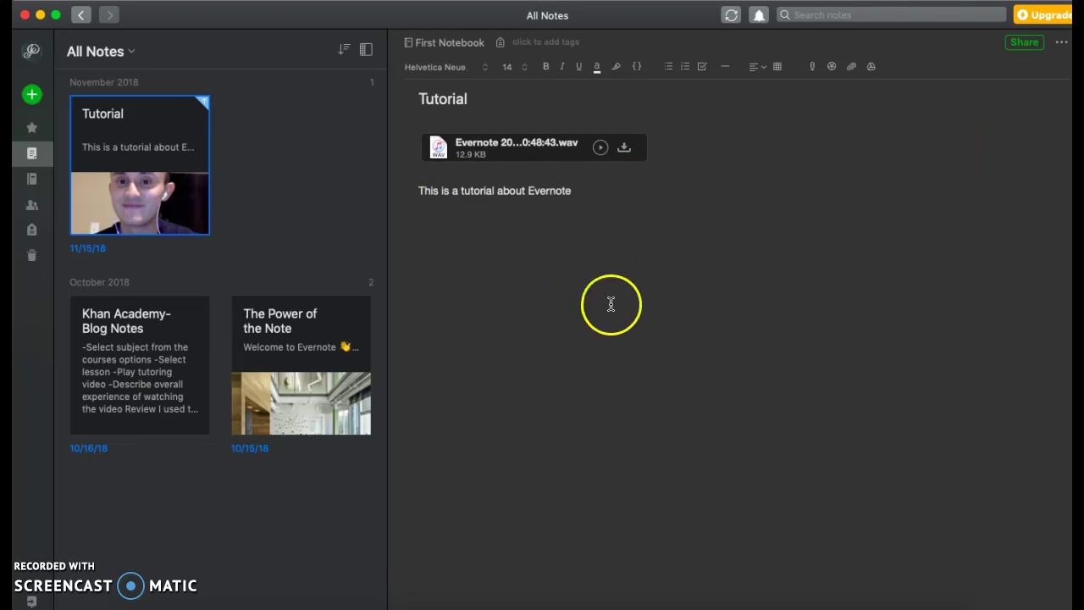
# - Delete the audio recording attachment from the Tutorial note
pyautogui.click(569, 151)
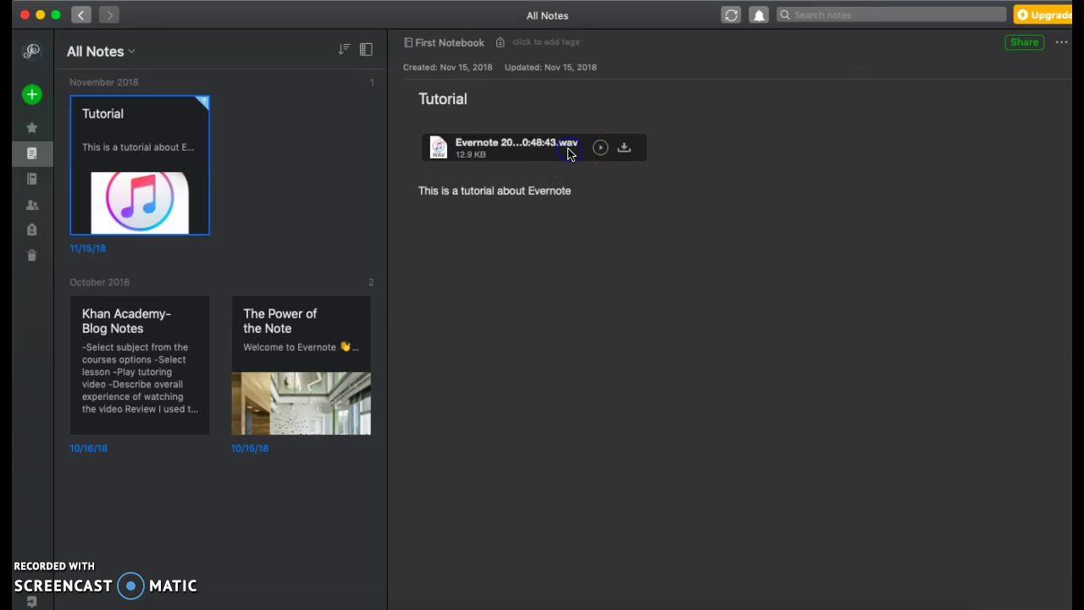
pyautogui.click(533, 161)
pyautogui.click(615, 171)
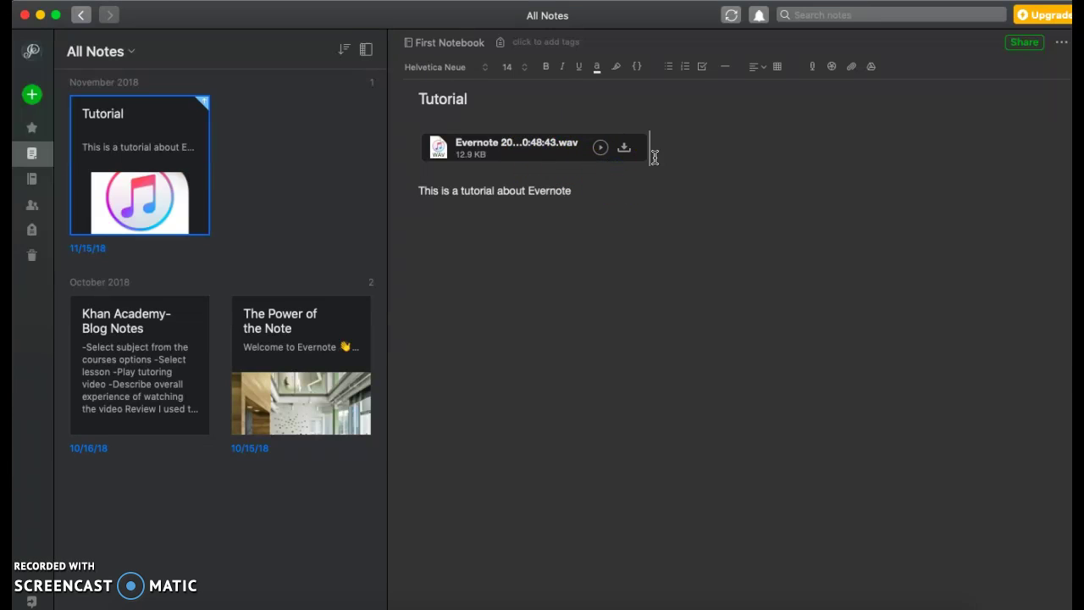
pyautogui.press('BackSpace')
# - Delete the sentence "This is a tutorial about Evernote" from the note and place the text cursor in its title
pyautogui.click(586, 169)
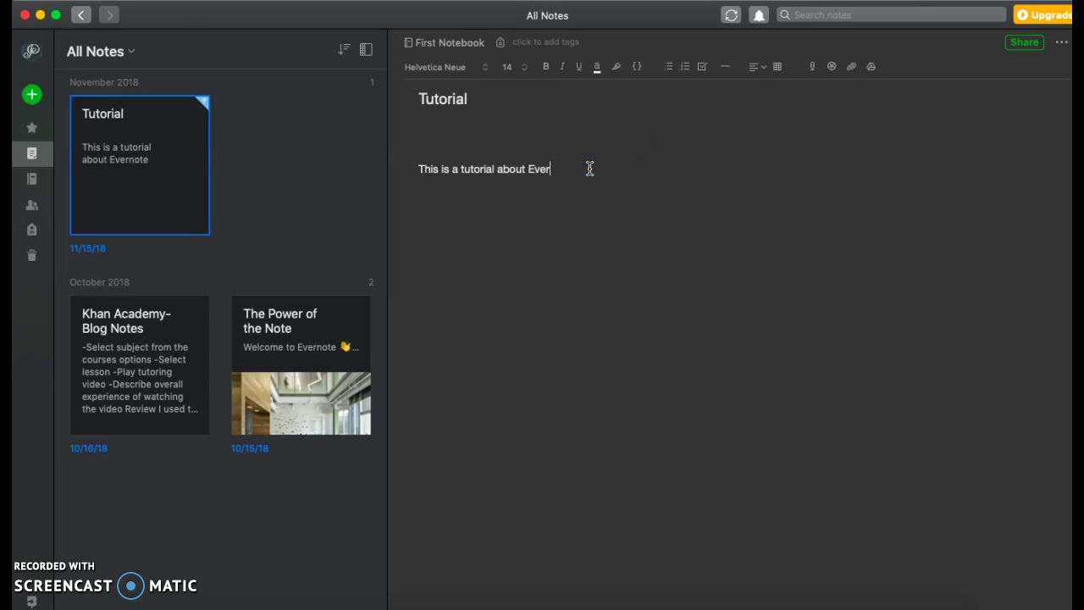
pyautogui.press('BackSpace')
pyautogui.press('BackSpace')
pyautogui.press('BackSpace')
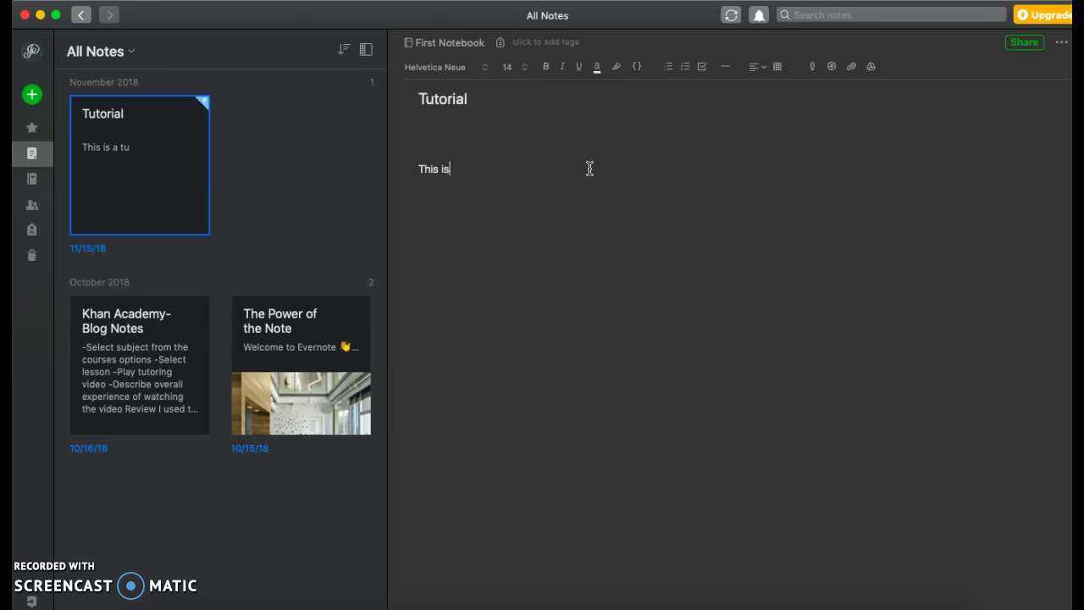
pyautogui.click(613, 148)
pyautogui.click(515, 96)
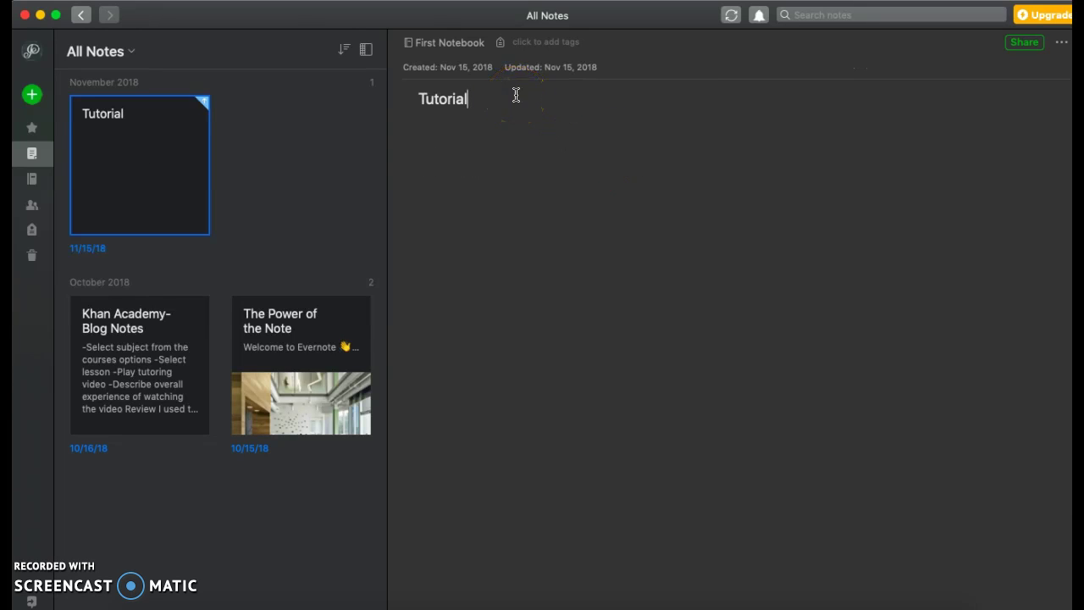